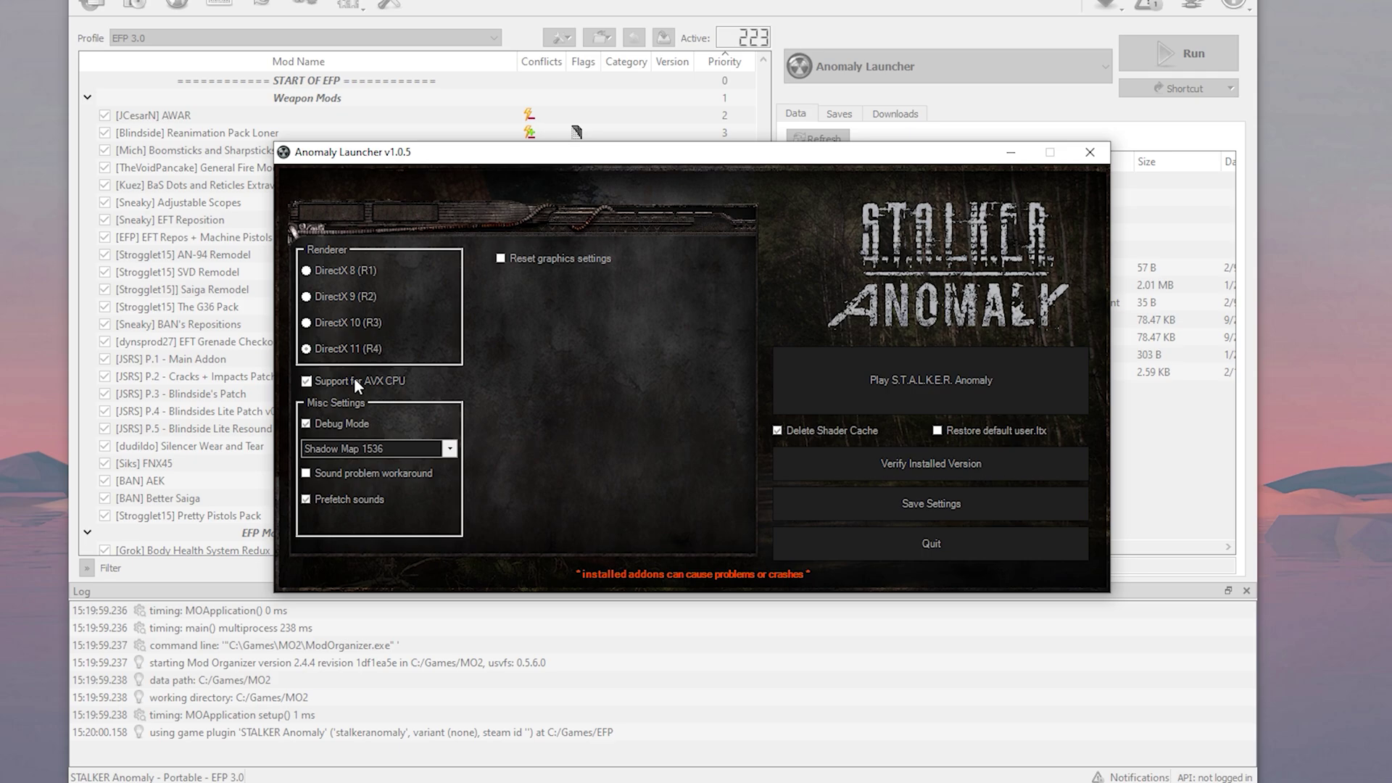
Keep the launcher's Shadow Map at 1536 and leave Reset graphics settings off
{"action": "left_click", "coordinate": [377, 450]}
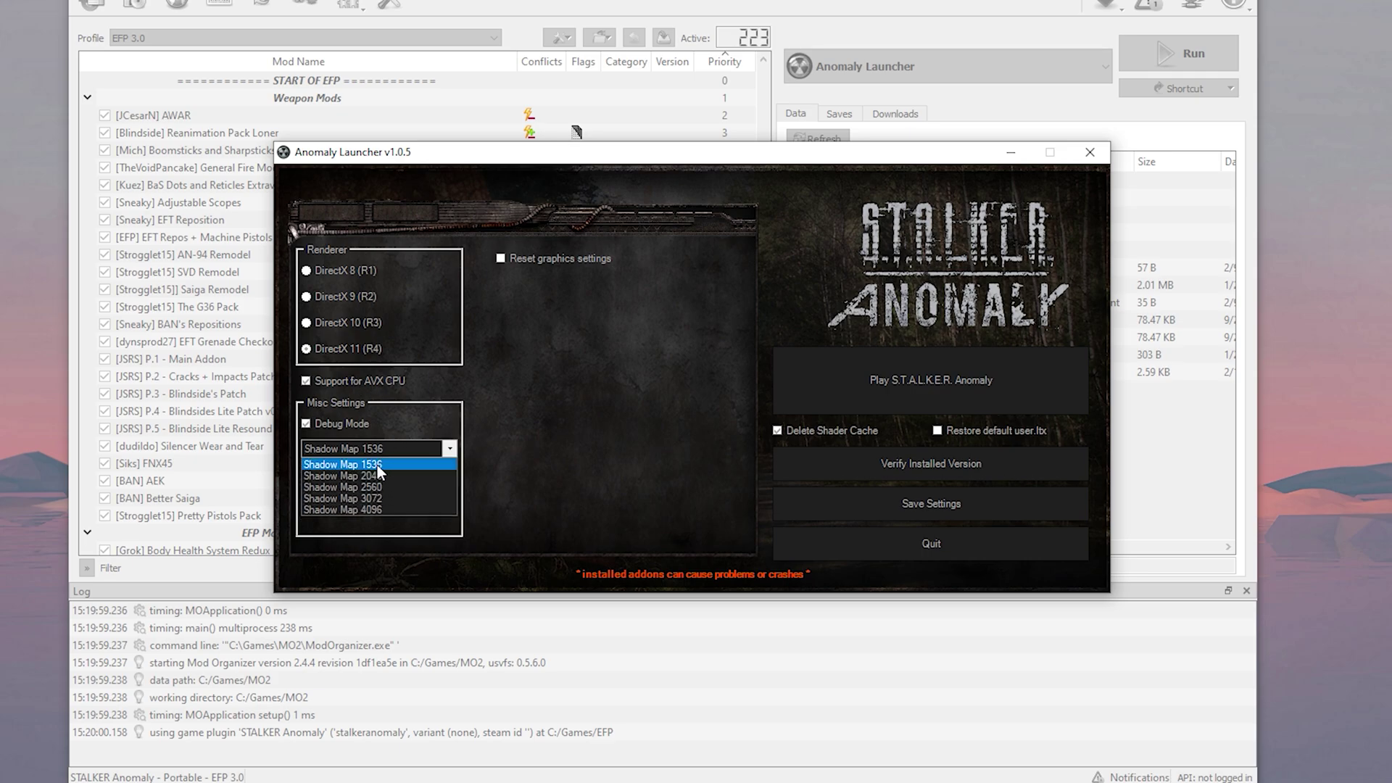
{"action": "left_click", "coordinate": [378, 466]}
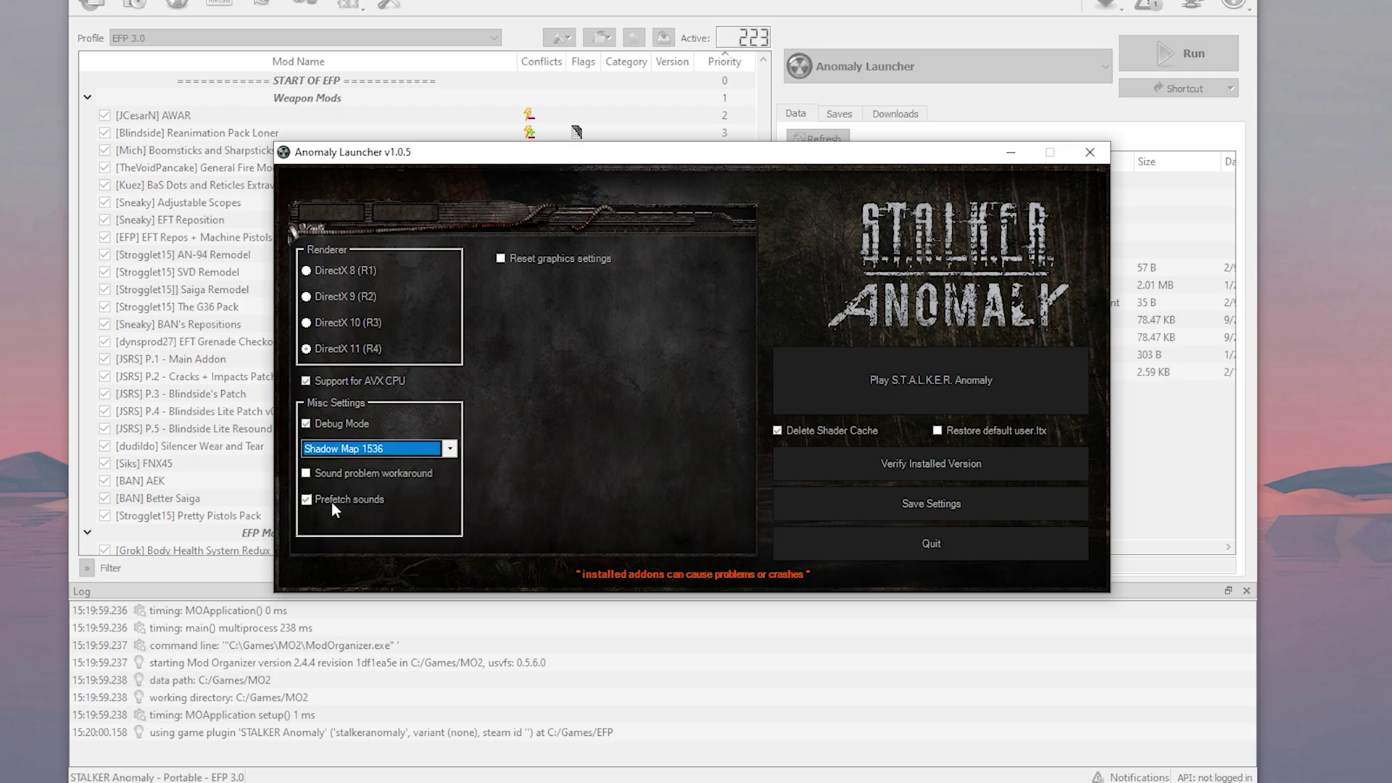
{"action": "left_click", "coordinate": [500, 259]}
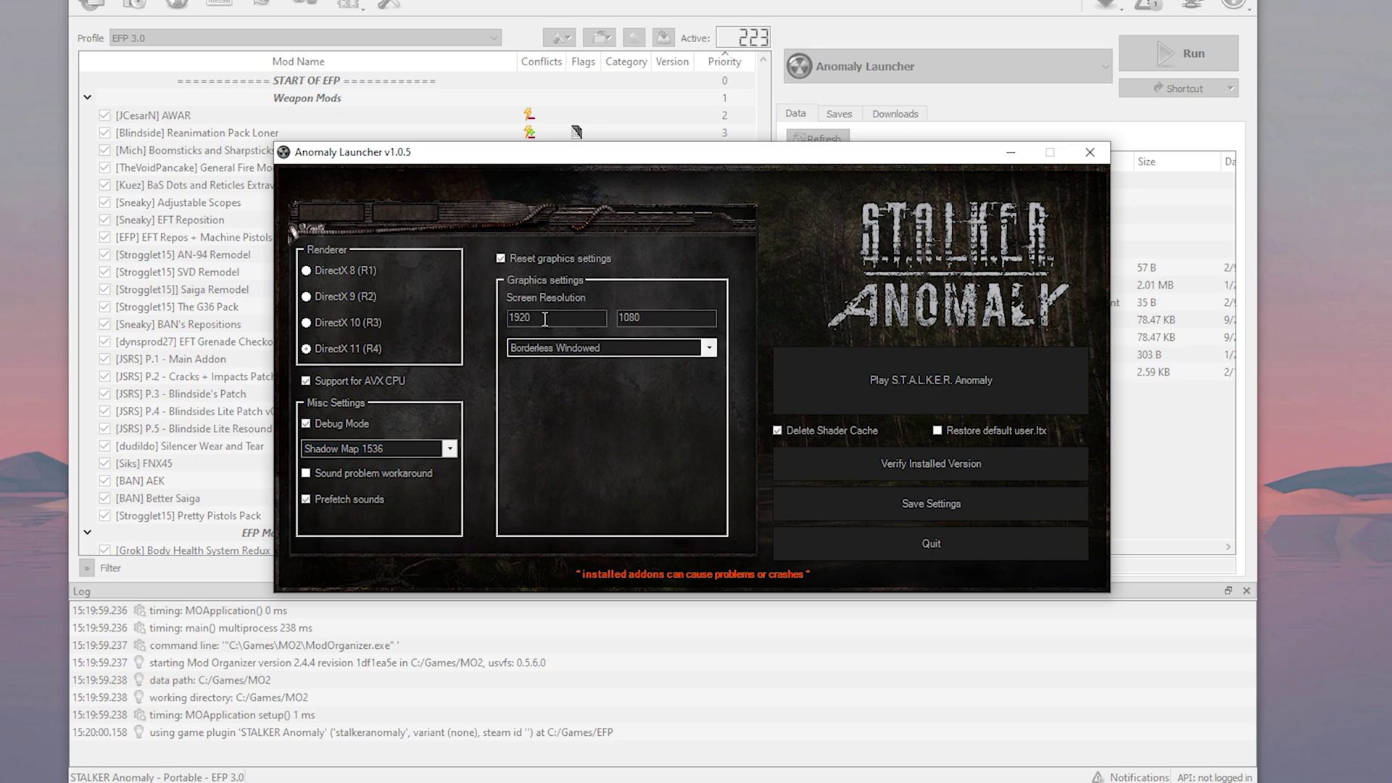
{"action": "left_click", "coordinate": [500, 259]}
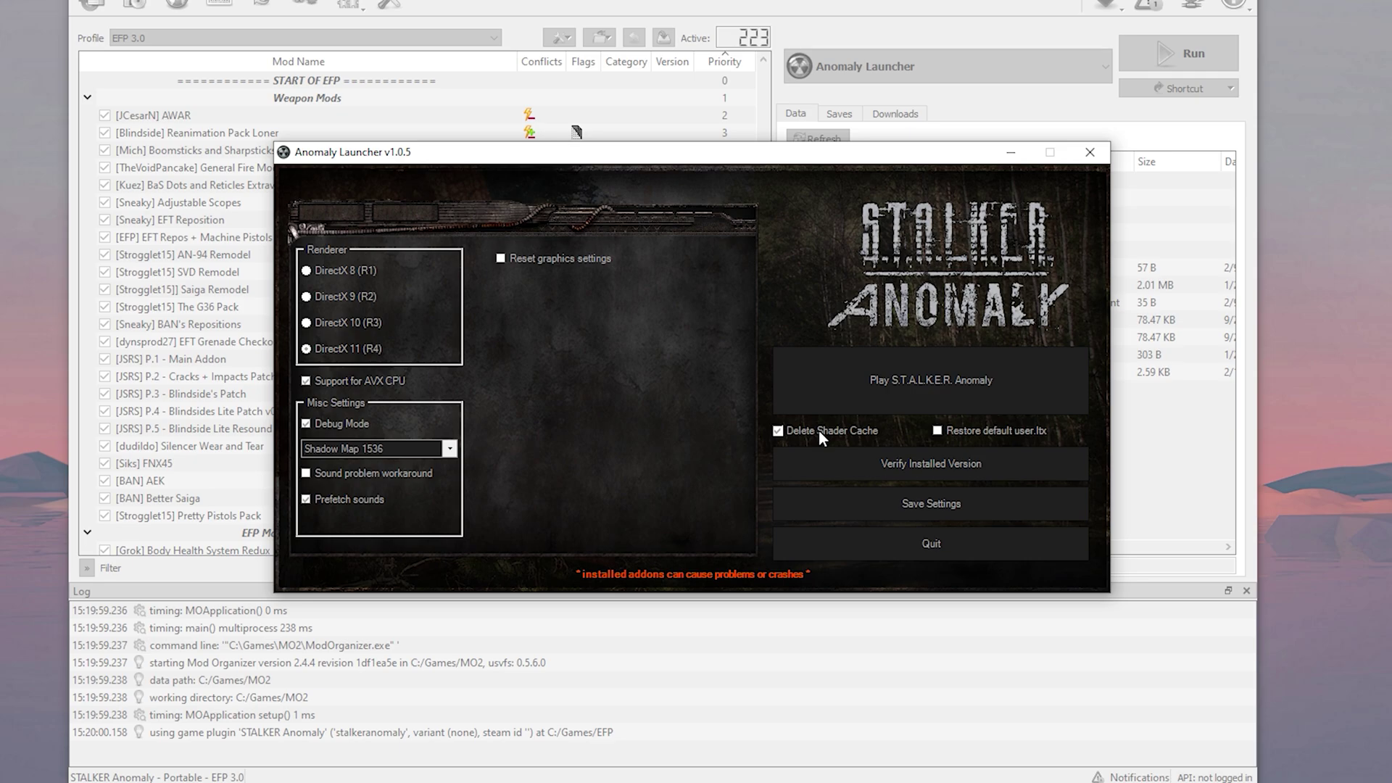
Launch Anomaly and go to Settings > Visual > Advanced in the main menu
{"action": "left_click", "coordinate": [885, 372]}
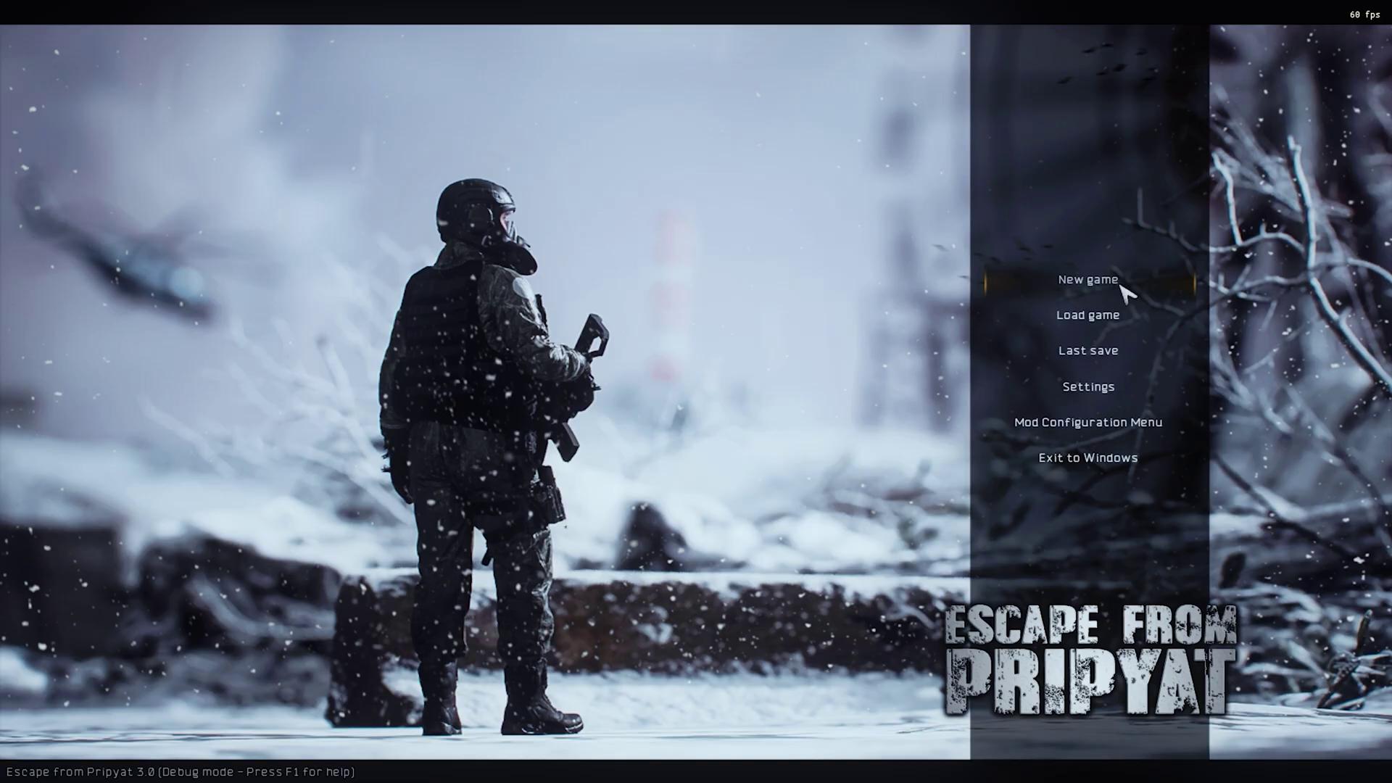
{"action": "left_click", "coordinate": [1109, 387]}
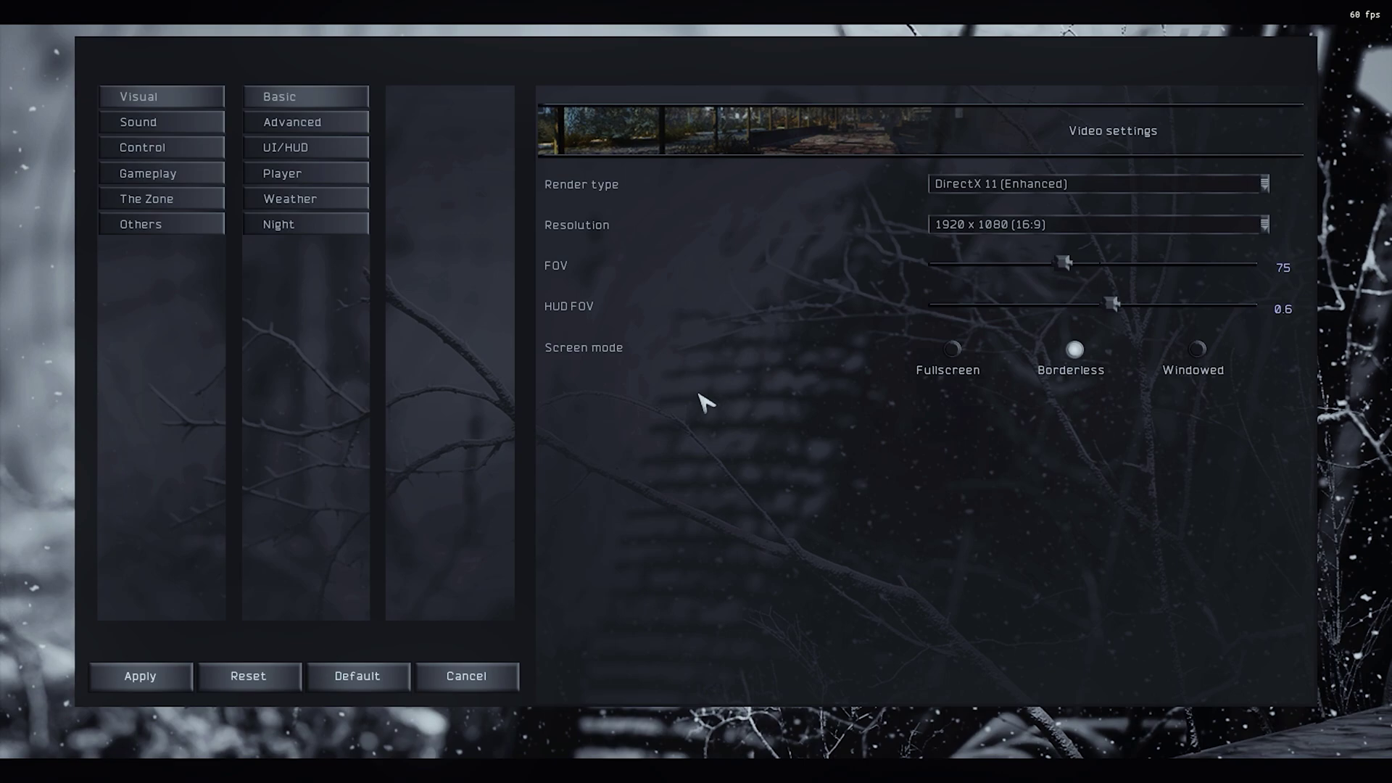
{"action": "left_click", "coordinate": [312, 125]}
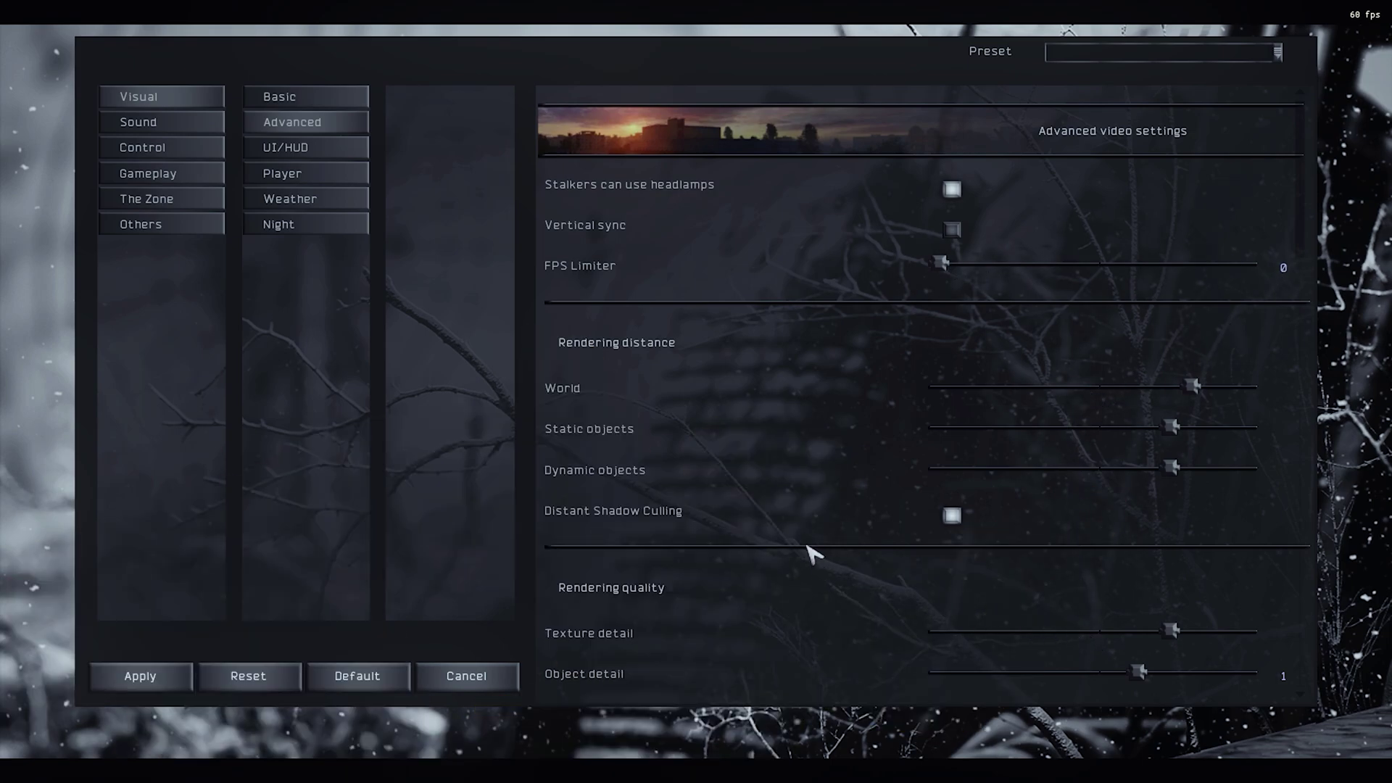
{"action": "mouse_move", "coordinate": [831, 518]}
Select the High quality preset in the advanced video settings
{"action": "left_click", "coordinate": [1097, 51]}
{"action": "left_click", "coordinate": [1103, 53]}
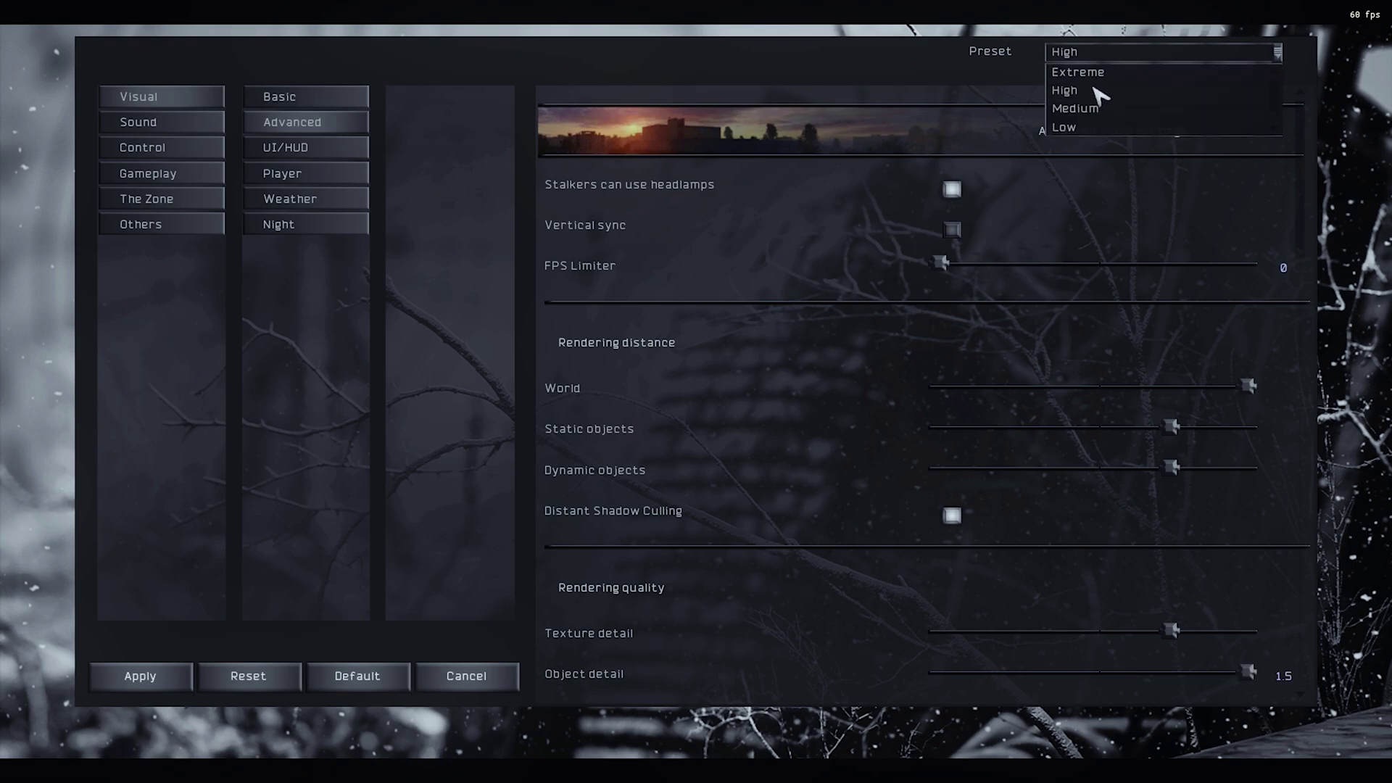
{"action": "left_click", "coordinate": [1064, 90]}
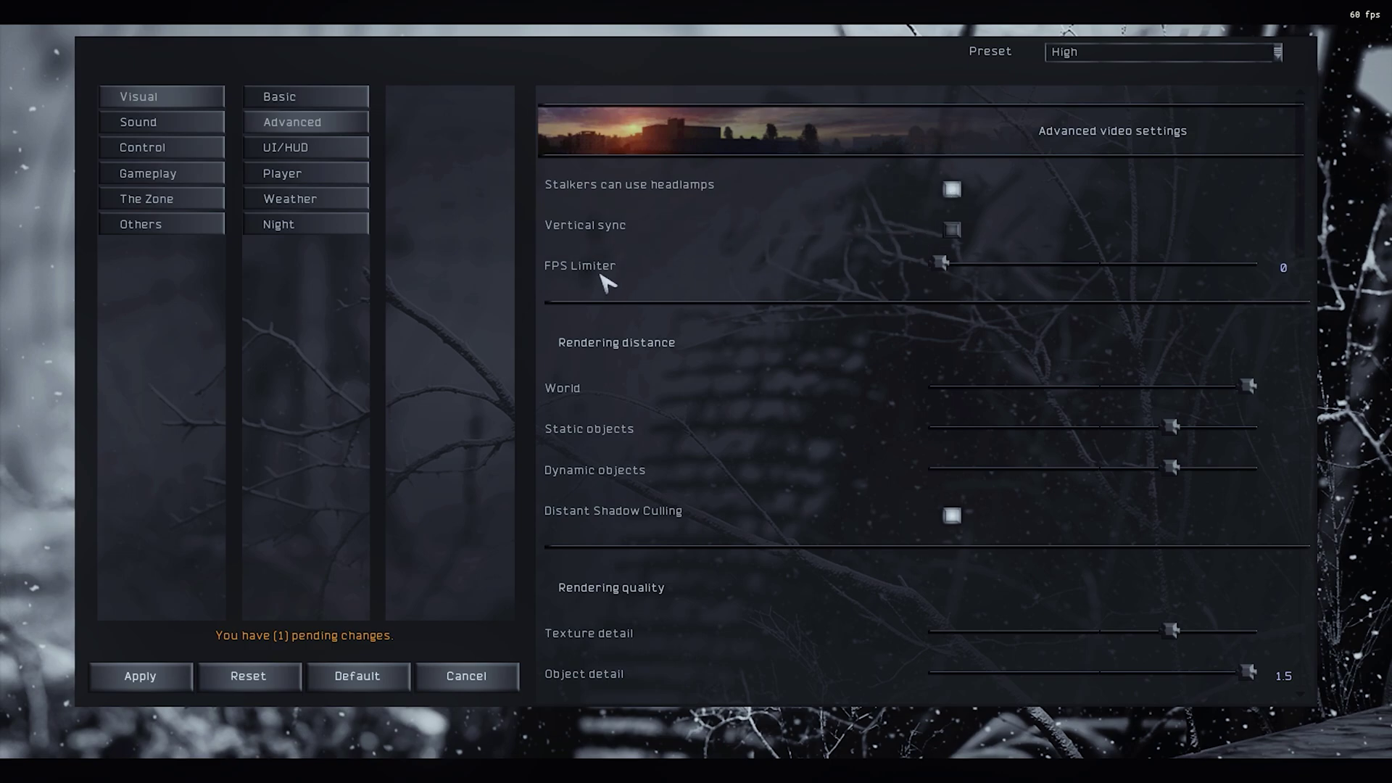
Lower the FPS Limiter slider slightly and shorten the World rendering distance
{"action": "mouse_move", "coordinate": [941, 265]}
{"action": "left_mouse_down"}
{"action": "mouse_move", "coordinate": [1063, 266]}
{"action": "mouse_move", "coordinate": [923, 265]}
{"action": "left_mouse_up"}
{"action": "scroll", "coordinate": [927, 270], "scroll_direction": "down", "scroll_amount": 3}
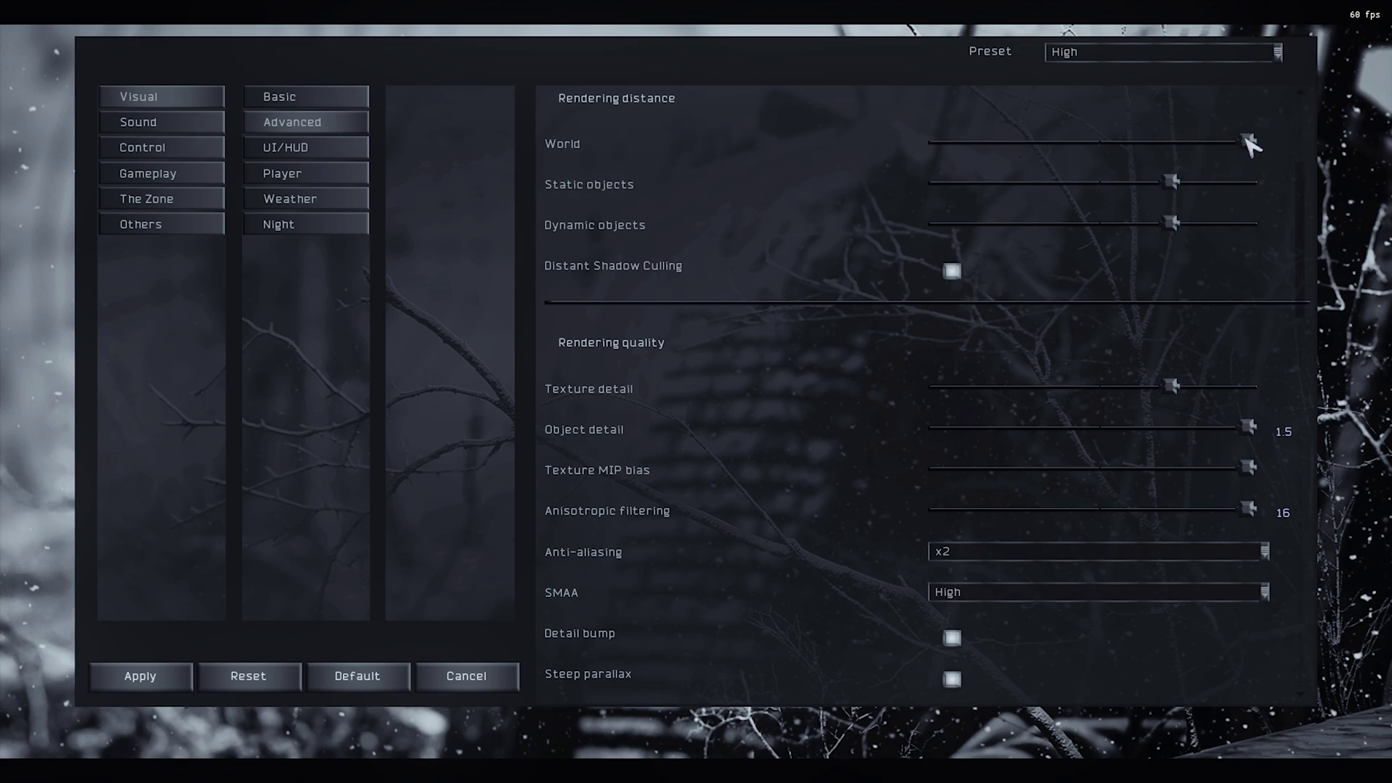
{"action": "left_click_drag", "start_coordinate": [1251, 140], "coordinate": [1189, 144]}
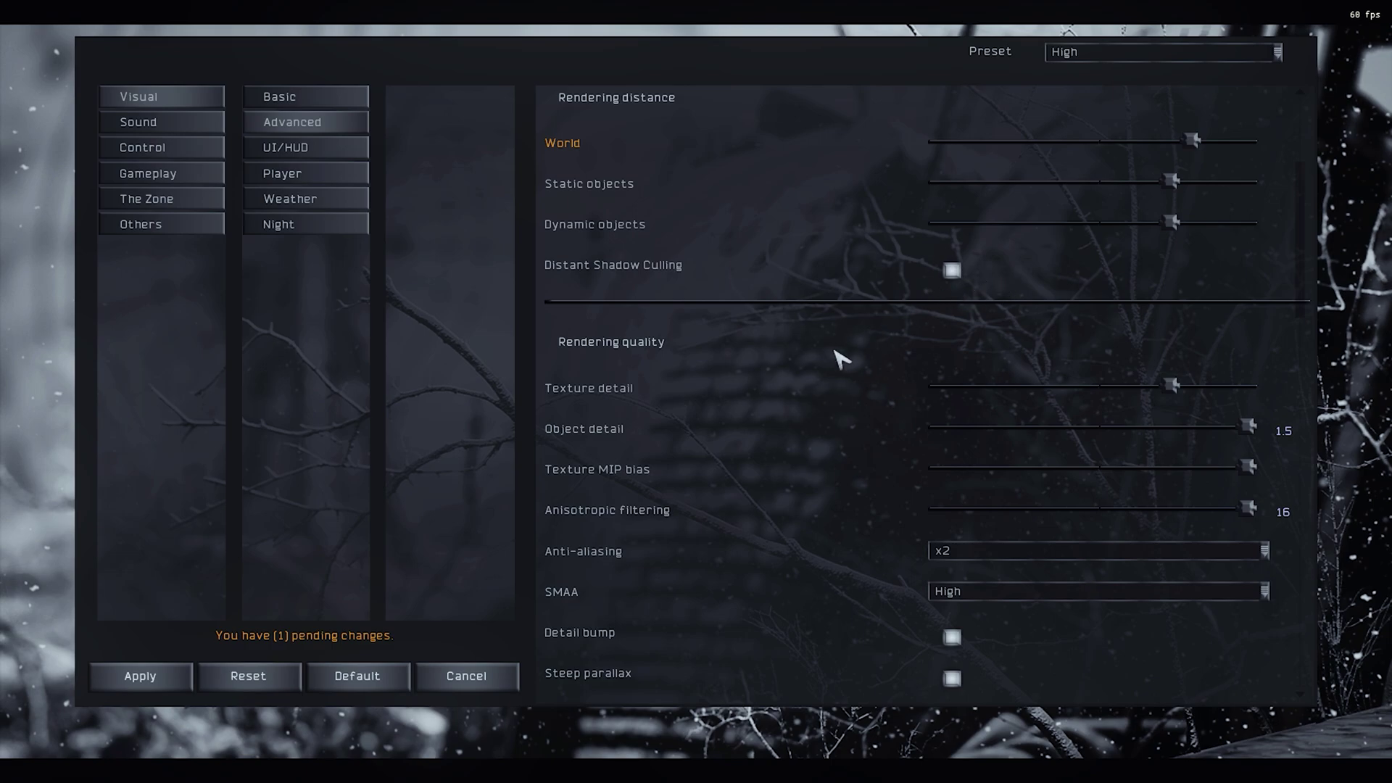
Raise Texture detail to maximum and set Anti-aliasing to Off
{"action": "scroll", "coordinate": [832, 341], "scroll_direction": "down", "scroll_amount": 3}
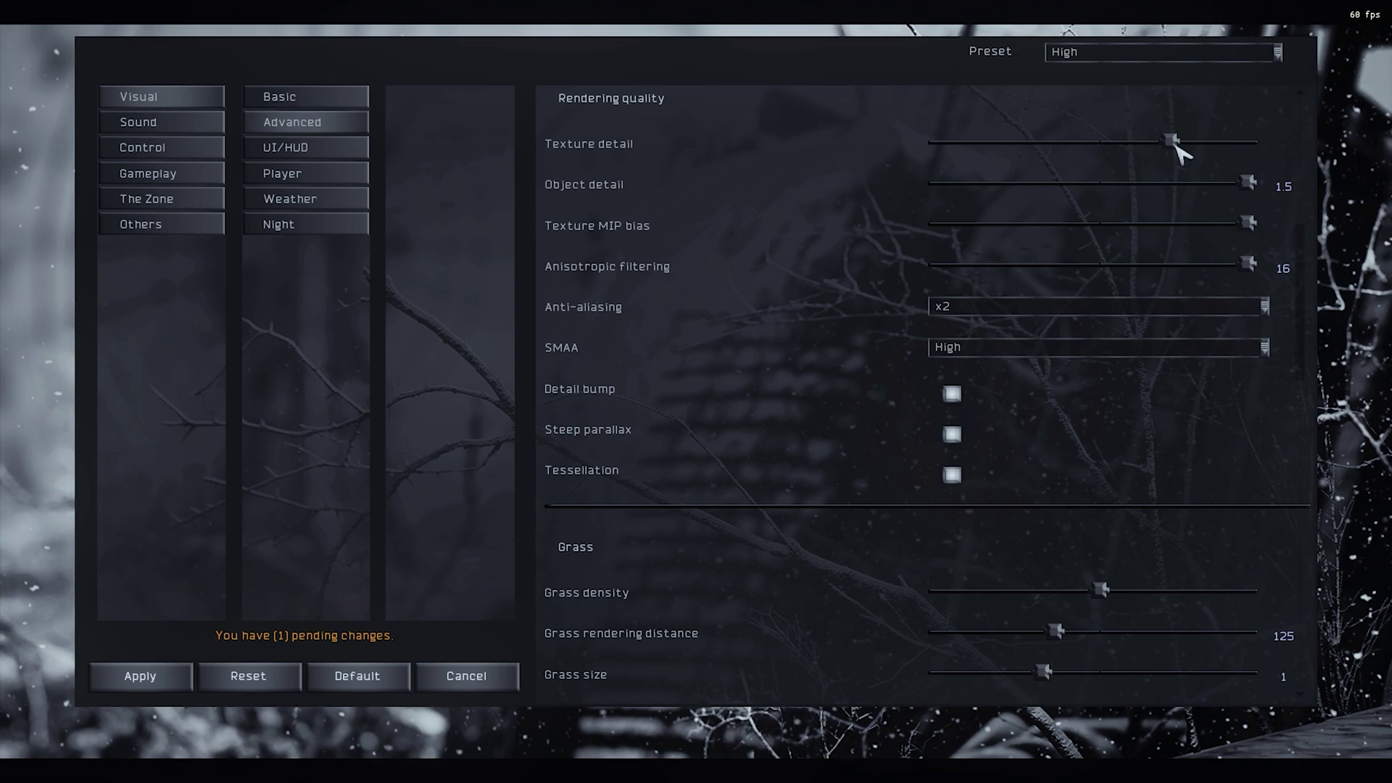
{"action": "left_click_drag", "start_coordinate": [1176, 145], "coordinate": [1253, 143]}
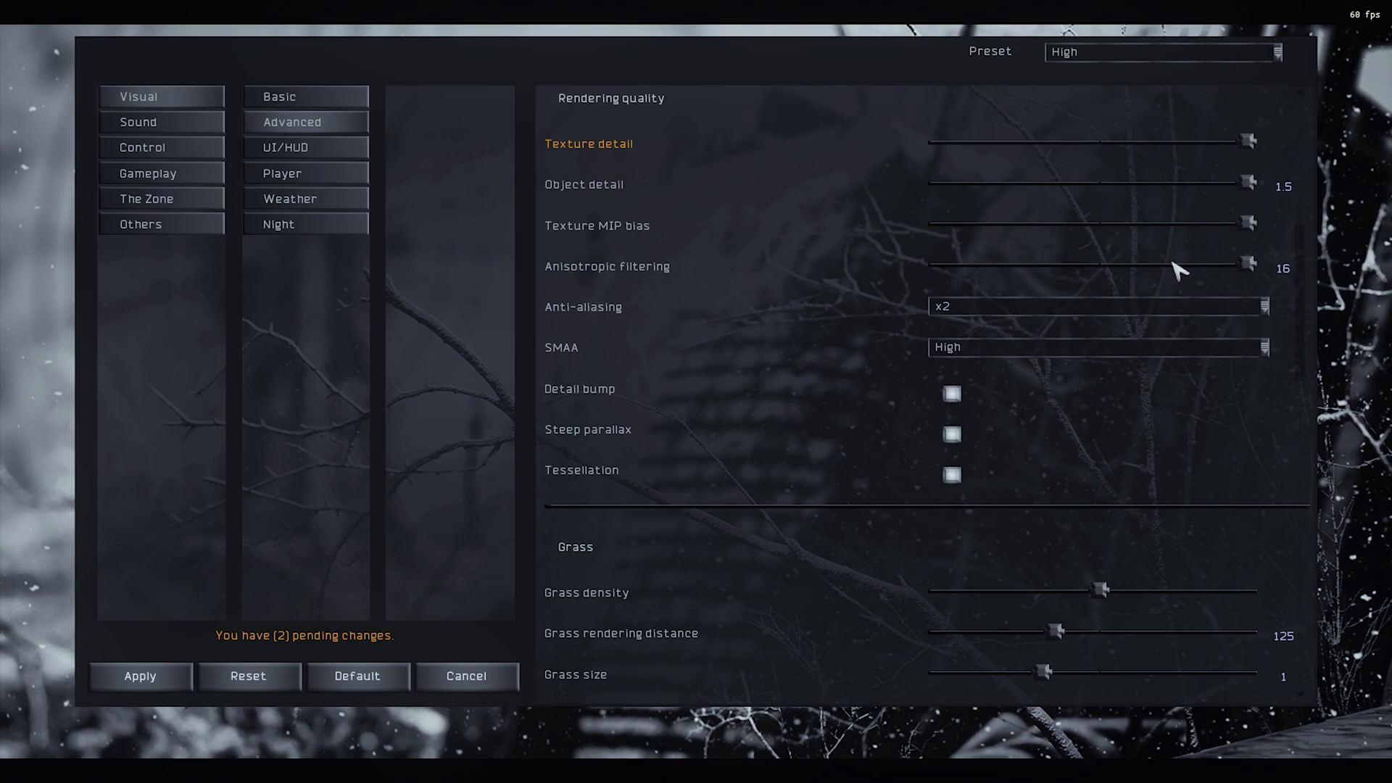
{"action": "left_click", "coordinate": [1005, 309]}
{"action": "left_click", "coordinate": [955, 335]}
Scroll down to the Grass section's Grass shadows option
{"action": "scroll", "coordinate": [823, 457], "scroll_direction": "down", "scroll_amount": 3}
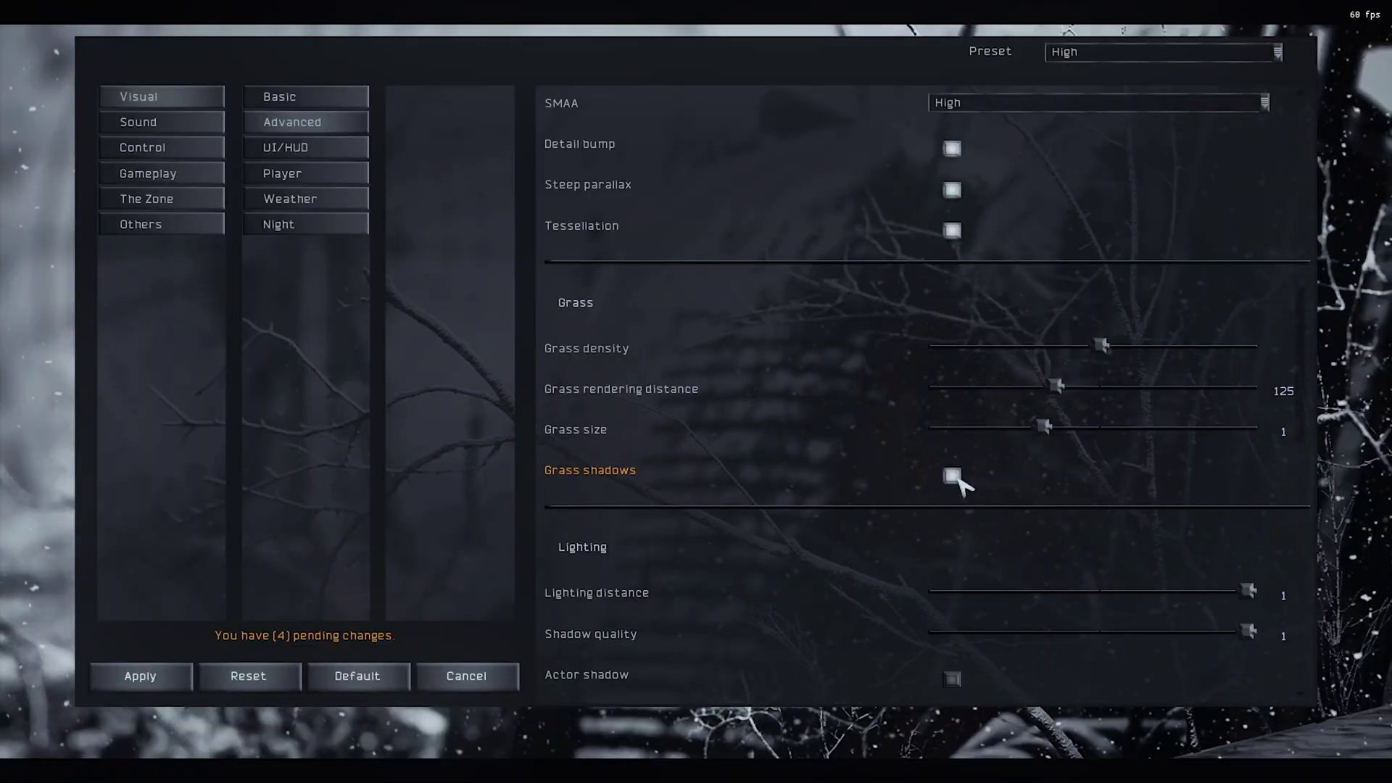
Set Lighting distance and Shadow quality to 0.5 and slightly adjust the specular gloss factor
{"action": "scroll", "coordinate": [906, 483], "scroll_direction": "down", "scroll_amount": 3}
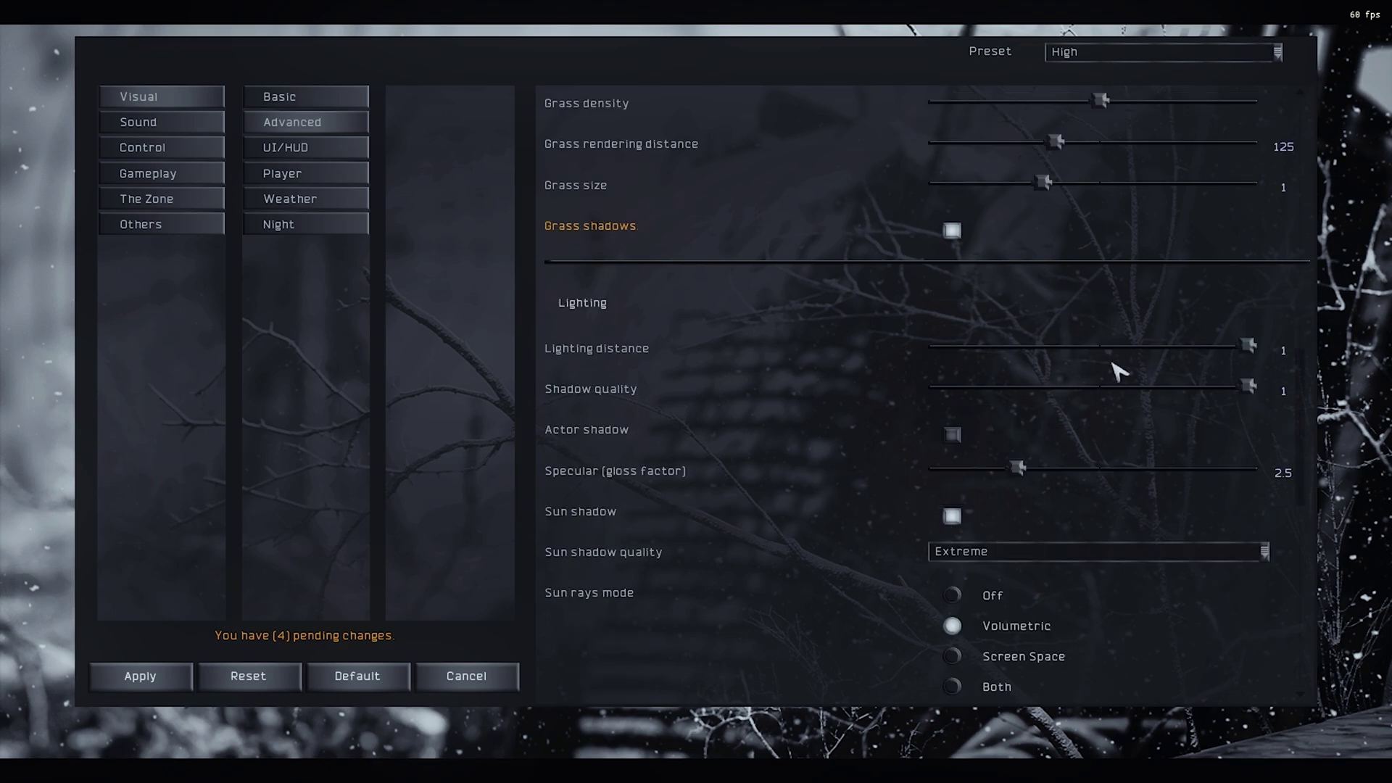
{"action": "left_click_drag", "start_coordinate": [1250, 344], "coordinate": [1056, 355]}
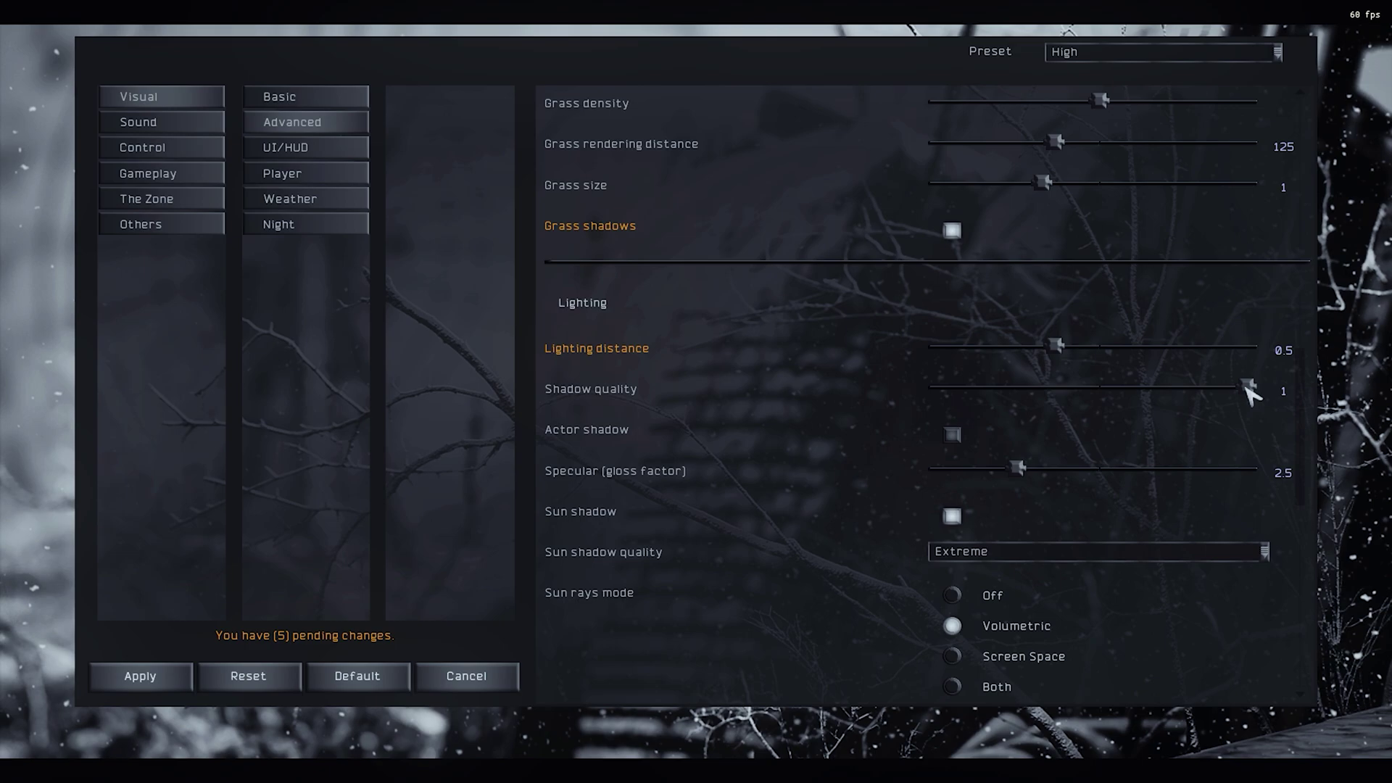
{"action": "left_click_drag", "start_coordinate": [1249, 389], "coordinate": [967, 388]}
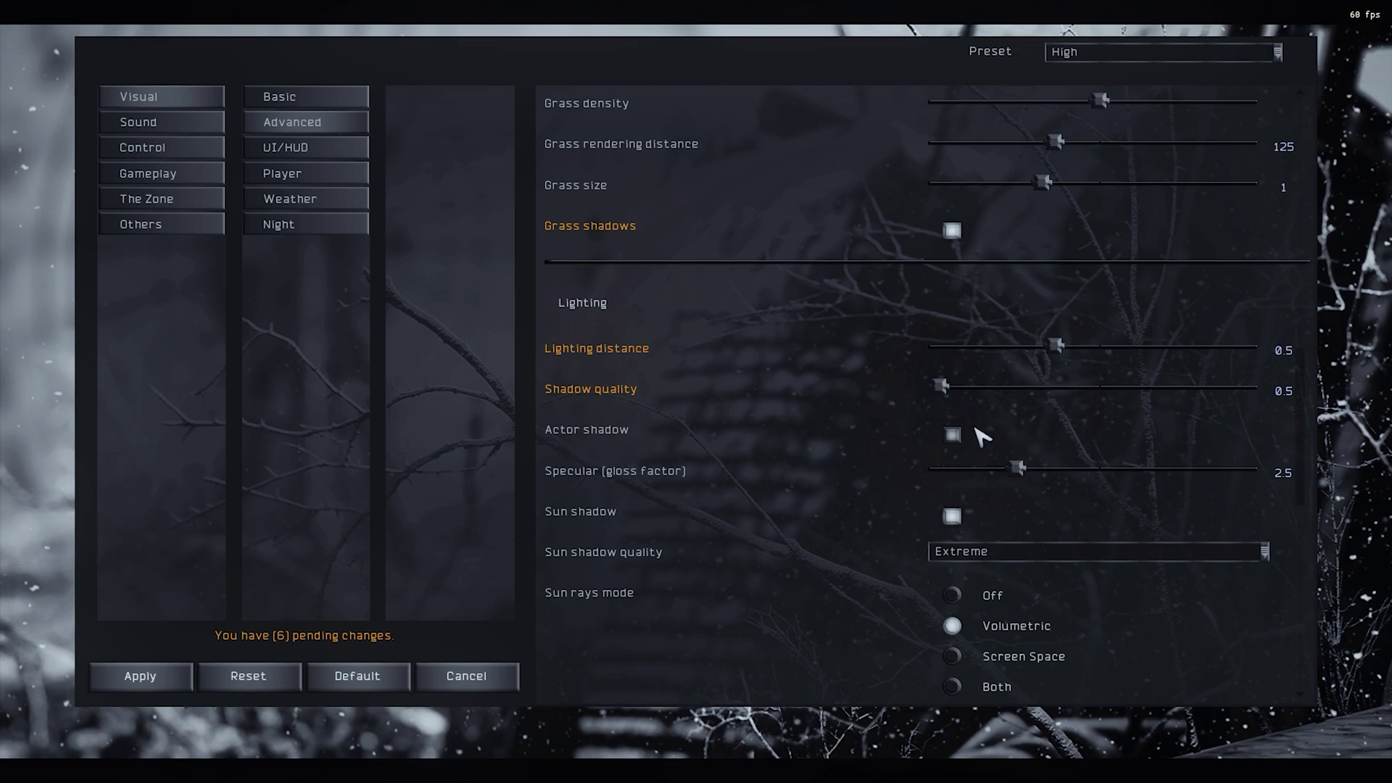
{"action": "mouse_move", "coordinate": [1028, 467]}
{"action": "left_mouse_down"}
{"action": "mouse_move", "coordinate": [1107, 471]}
{"action": "mouse_move", "coordinate": [1020, 471]}
{"action": "left_mouse_up"}
{"action": "scroll", "coordinate": [845, 531], "scroll_direction": "down", "scroll_amount": 3}
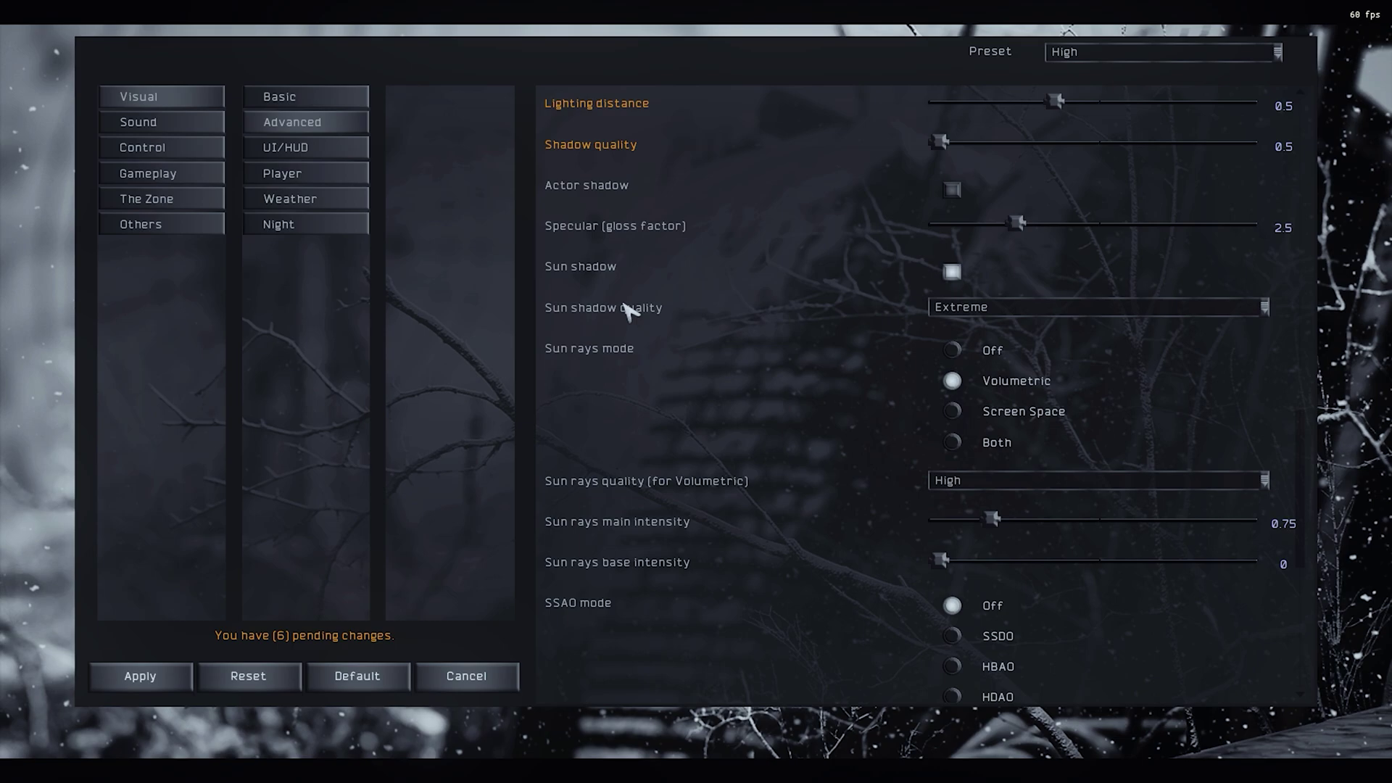
{"action": "left_click", "coordinate": [993, 313]}
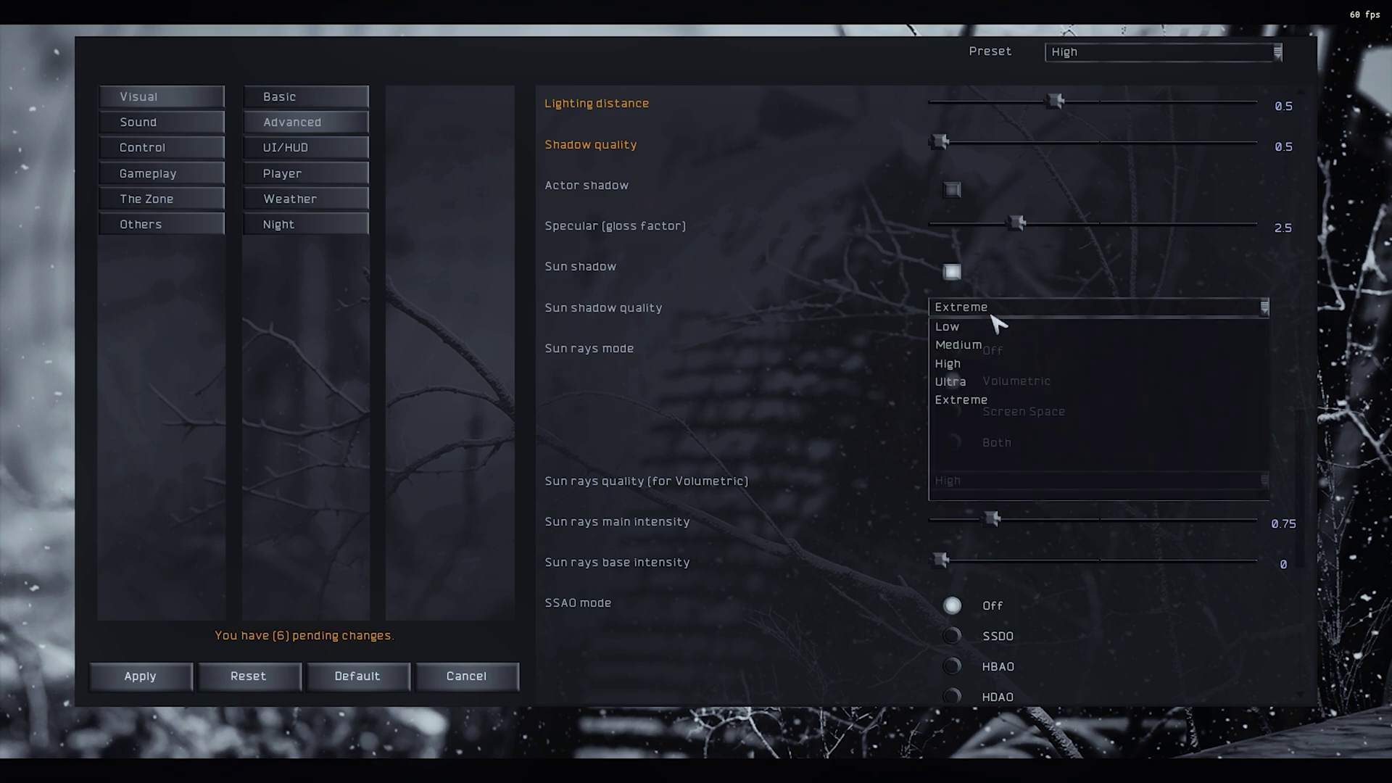
{"action": "left_click", "coordinate": [969, 406]}
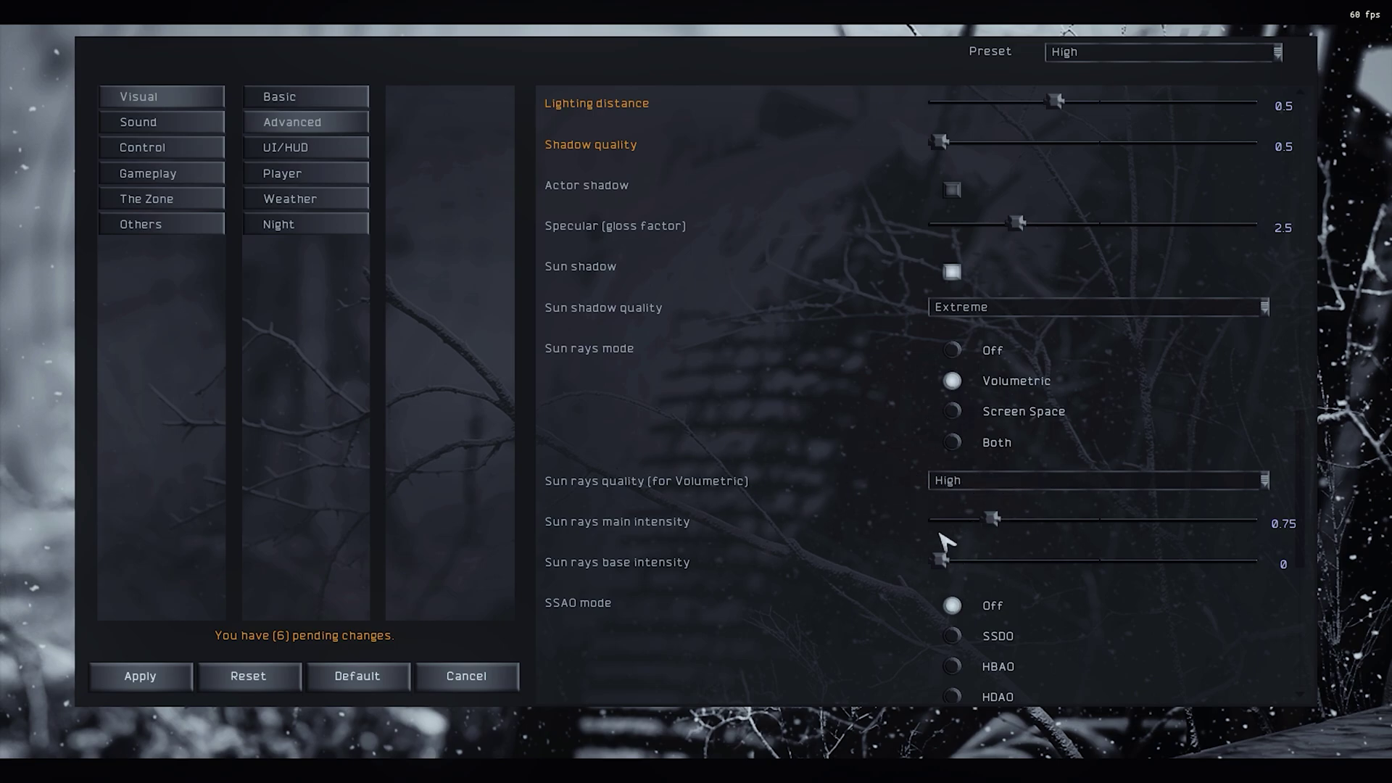
{"action": "scroll", "coordinate": [863, 540], "scroll_direction": "down", "scroll_amount": 3}
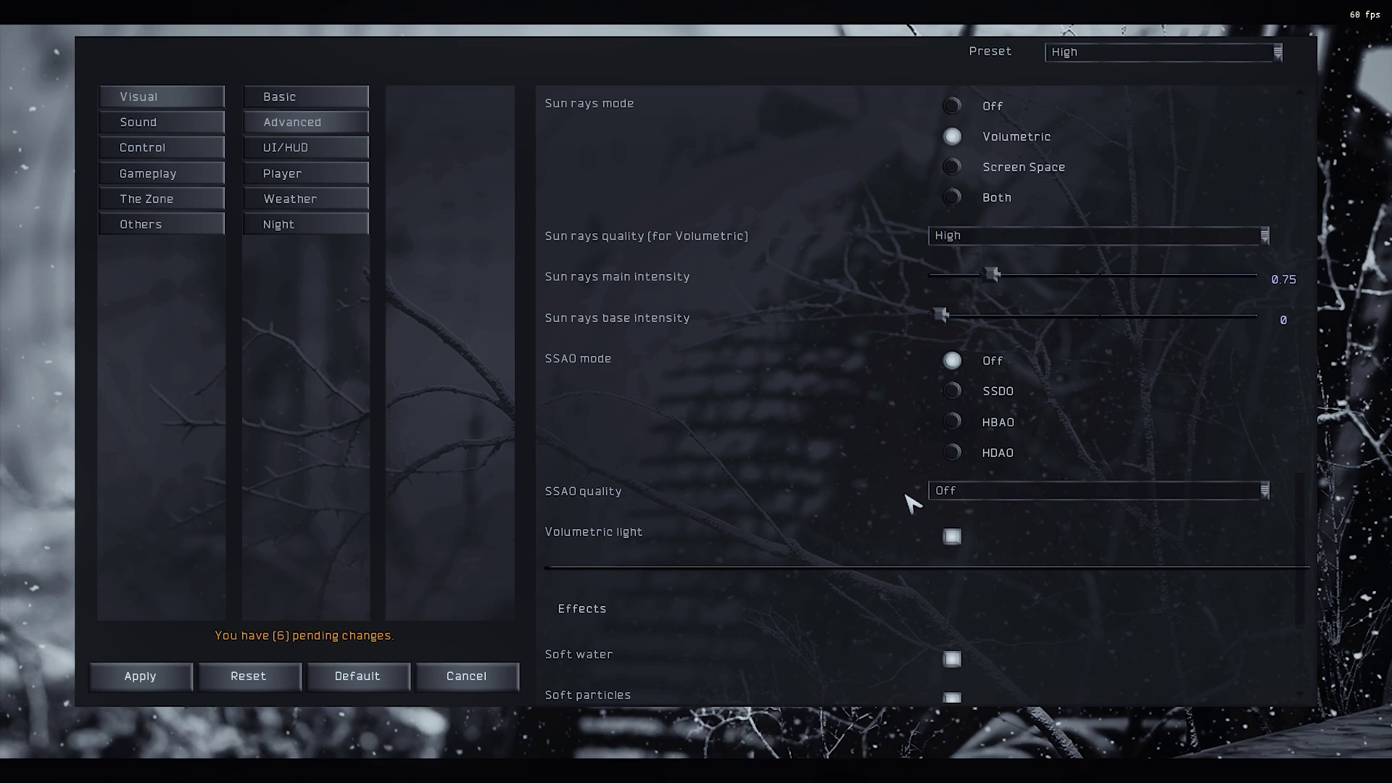
{"action": "left_click", "coordinate": [954, 391]}
{"action": "left_click", "coordinate": [1008, 492]}
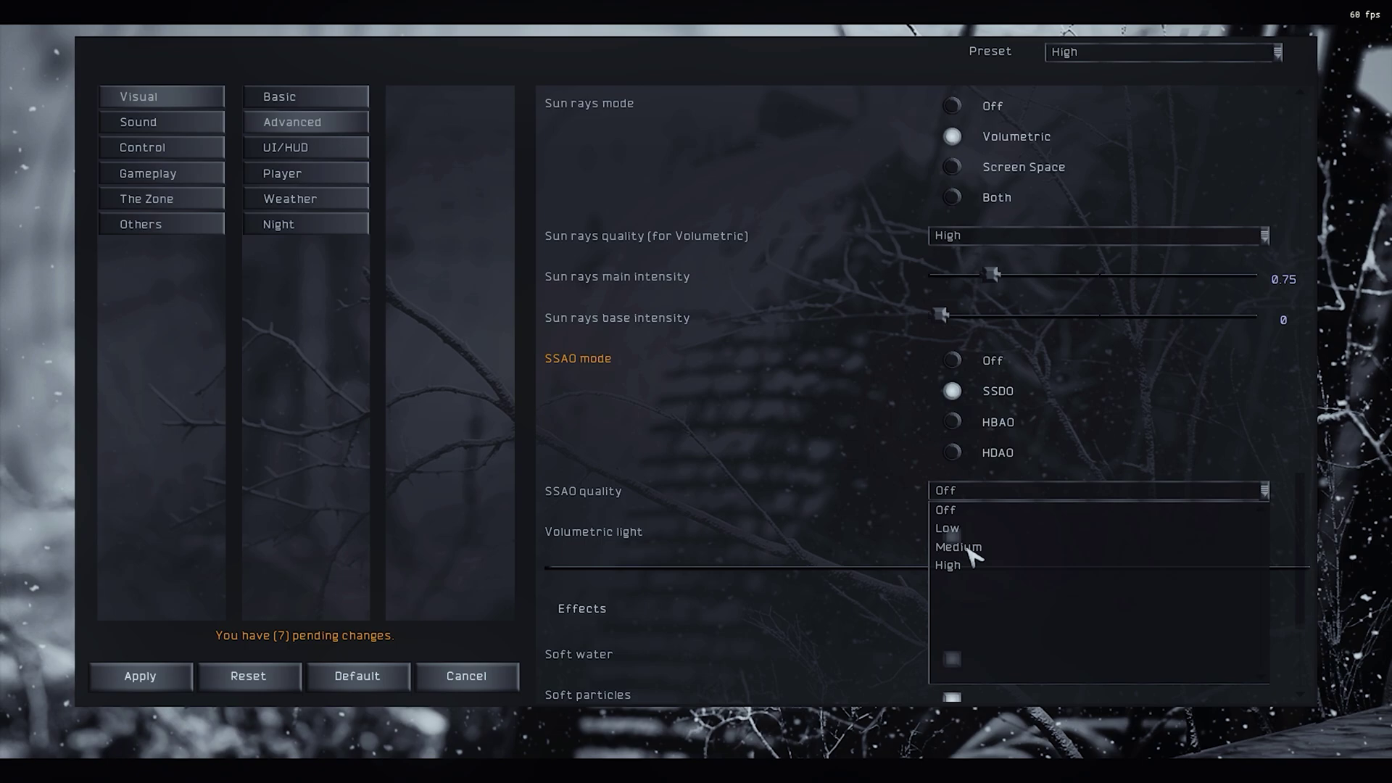
{"action": "left_click", "coordinate": [953, 360]}
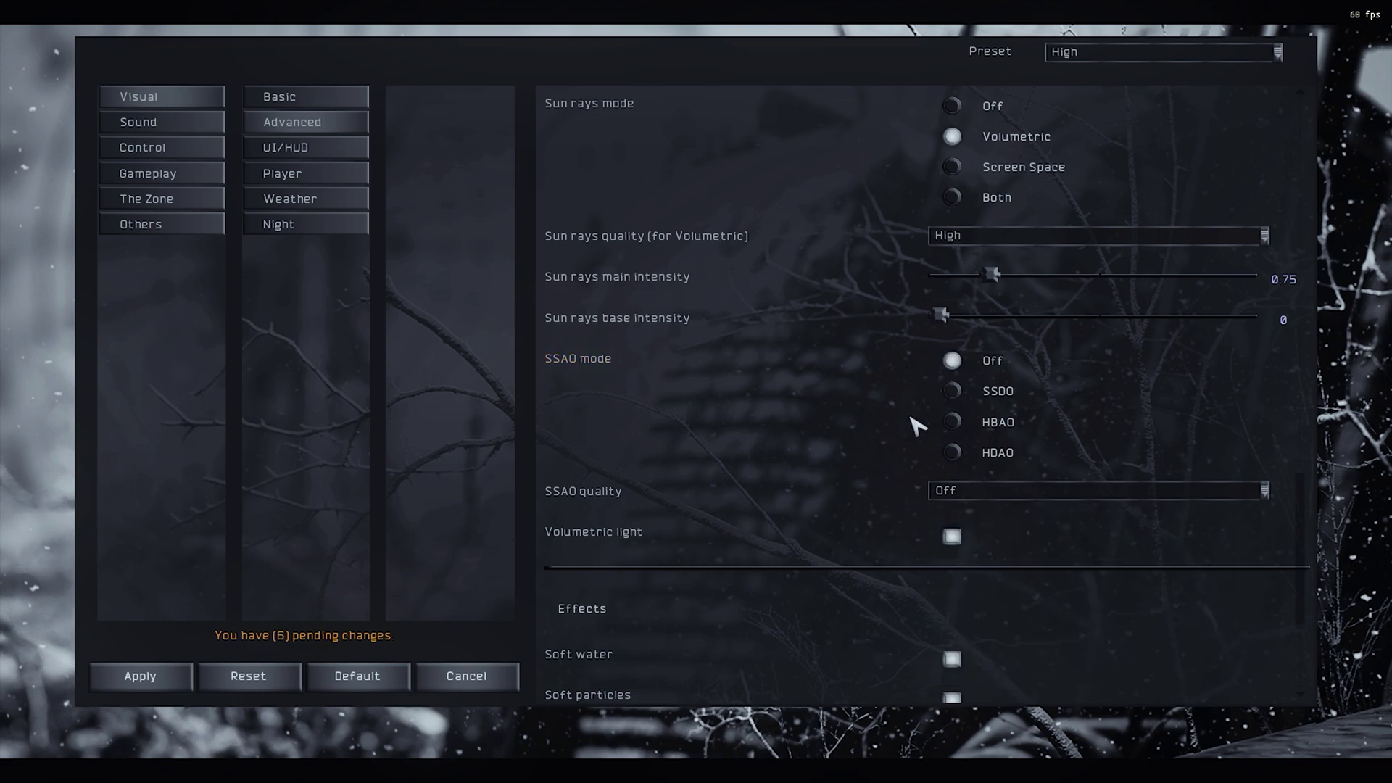
{"action": "scroll", "coordinate": [604, 516], "scroll_direction": "down", "scroll_amount": 3}
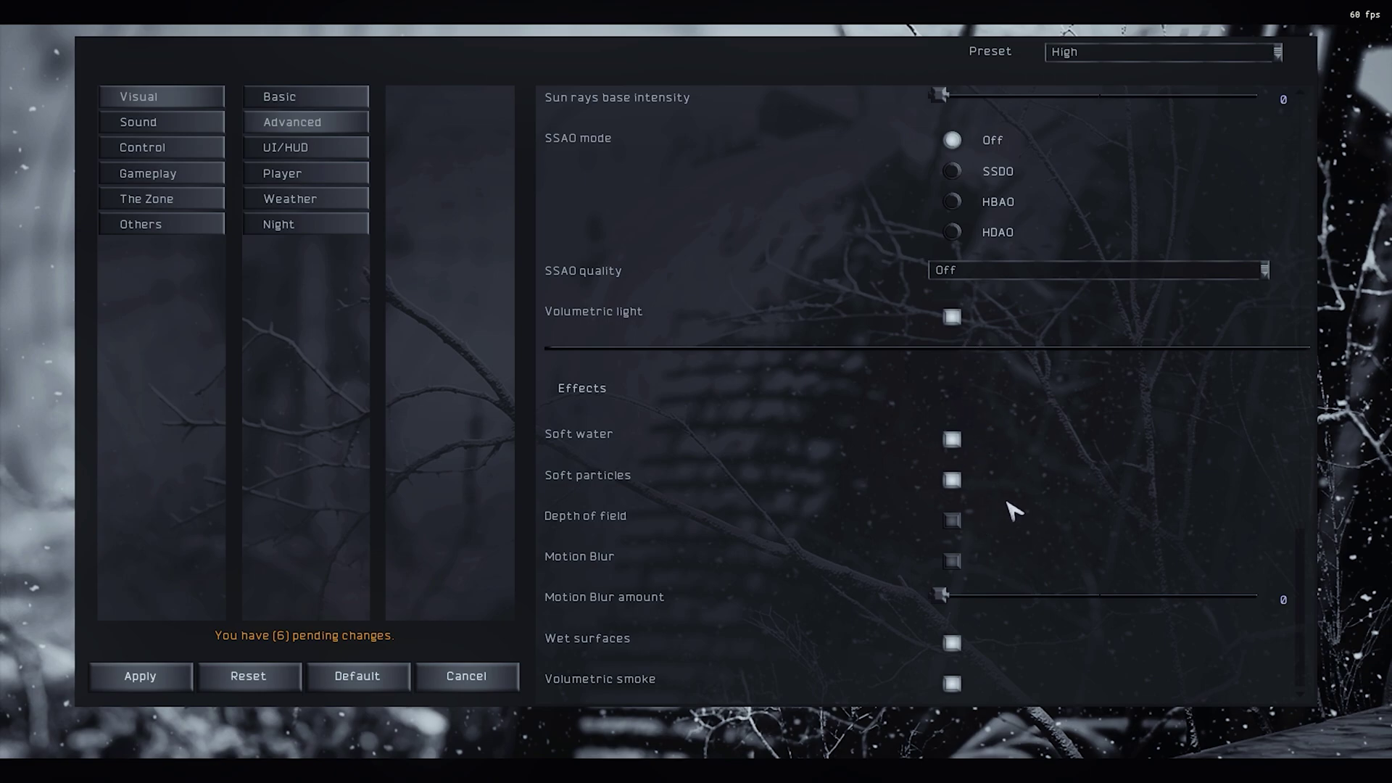
Leave Offline combat Off under The Zone's A-Life settings, then view Gameplay's general settings
{"action": "left_click", "coordinate": [180, 203]}
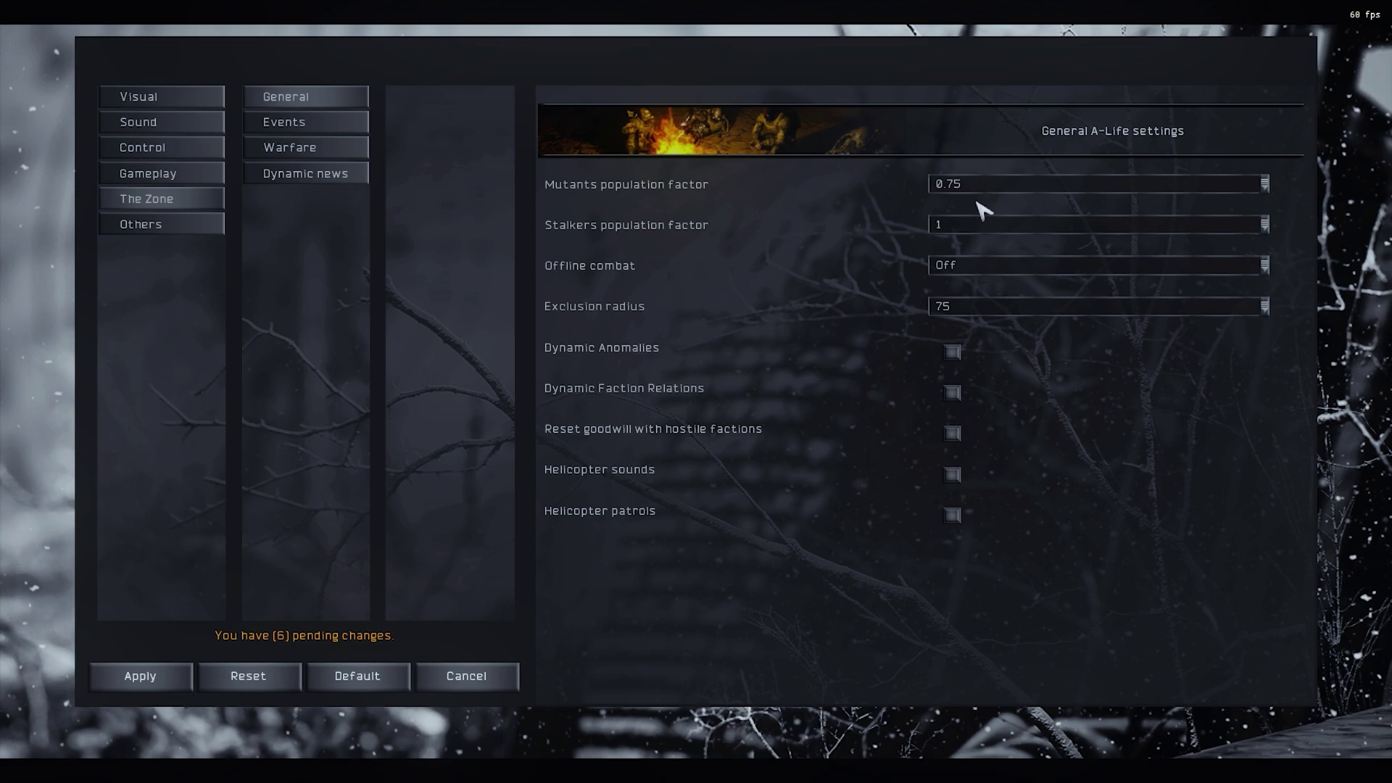
{"action": "left_click", "coordinate": [948, 263]}
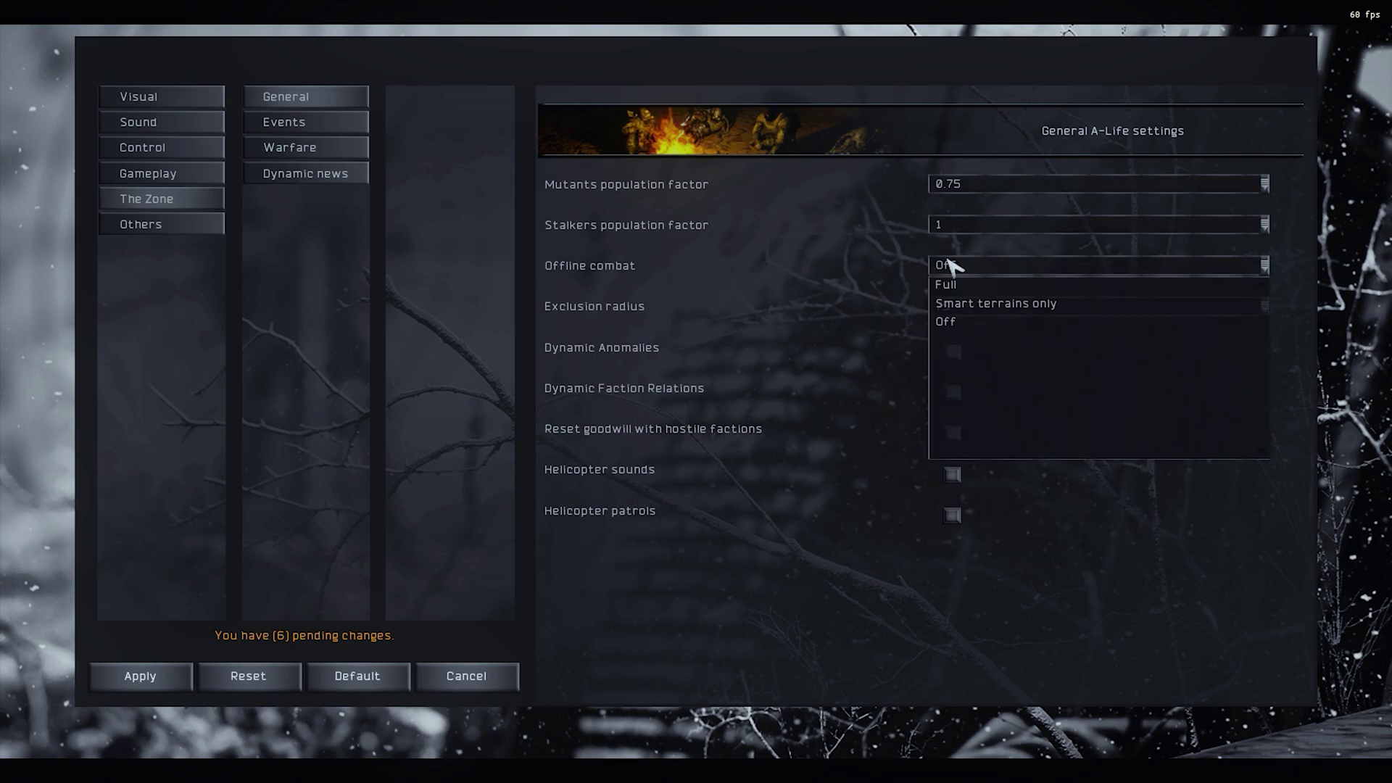
{"action": "left_click", "coordinate": [946, 322]}
{"action": "left_click", "coordinate": [171, 180]}
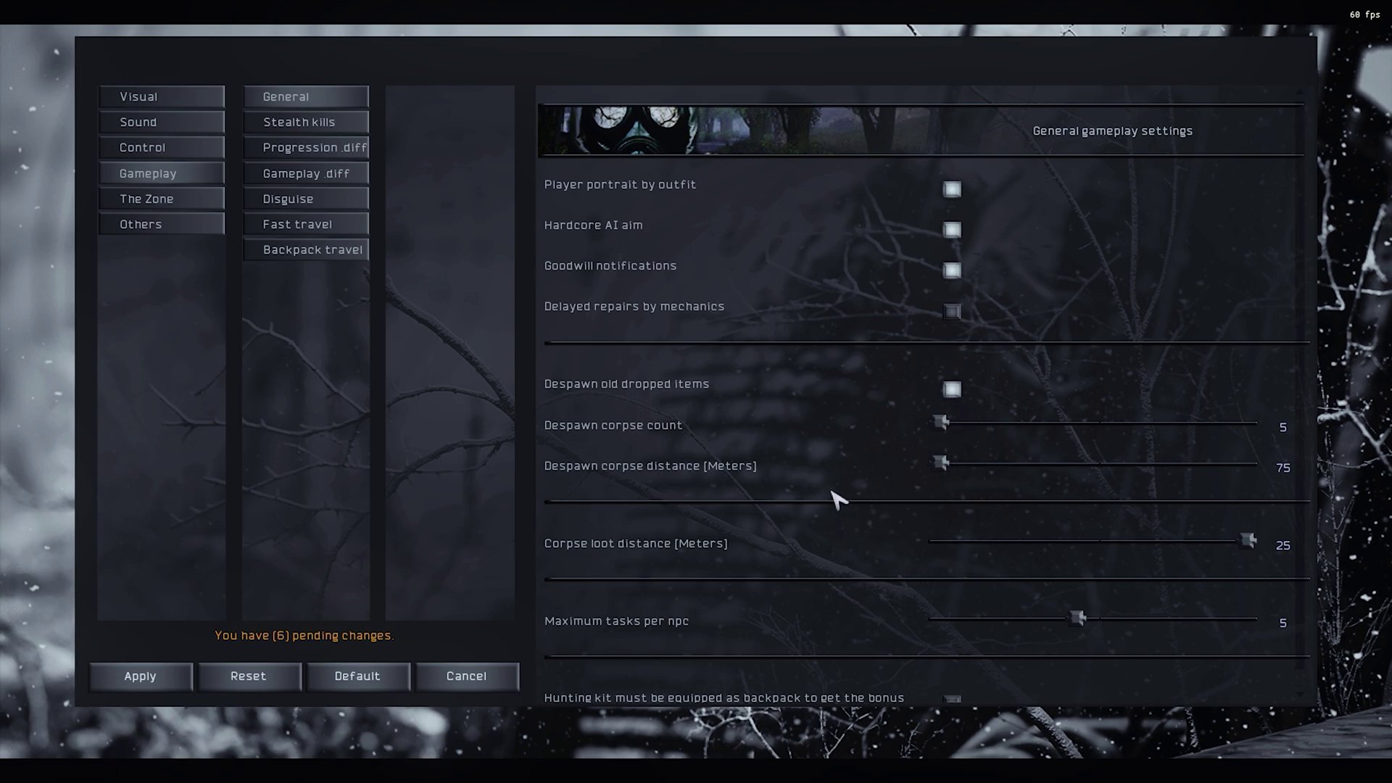
{"action": "mouse_move", "coordinate": [843, 487]}
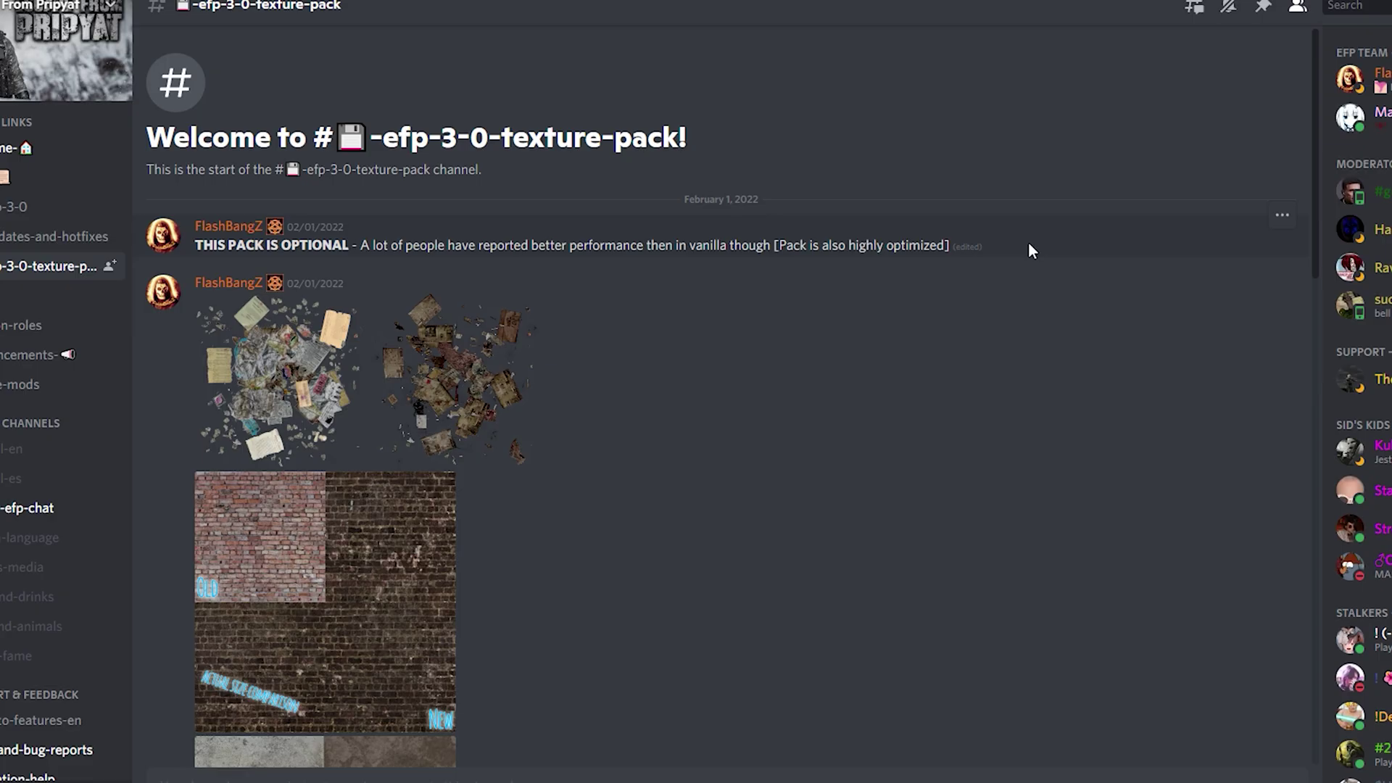
Scroll the efp-3-0-texture-pack channel down to the description and download links
{"action": "scroll", "coordinate": [1011, 400], "scroll_direction": "down", "scroll_amount": 8}
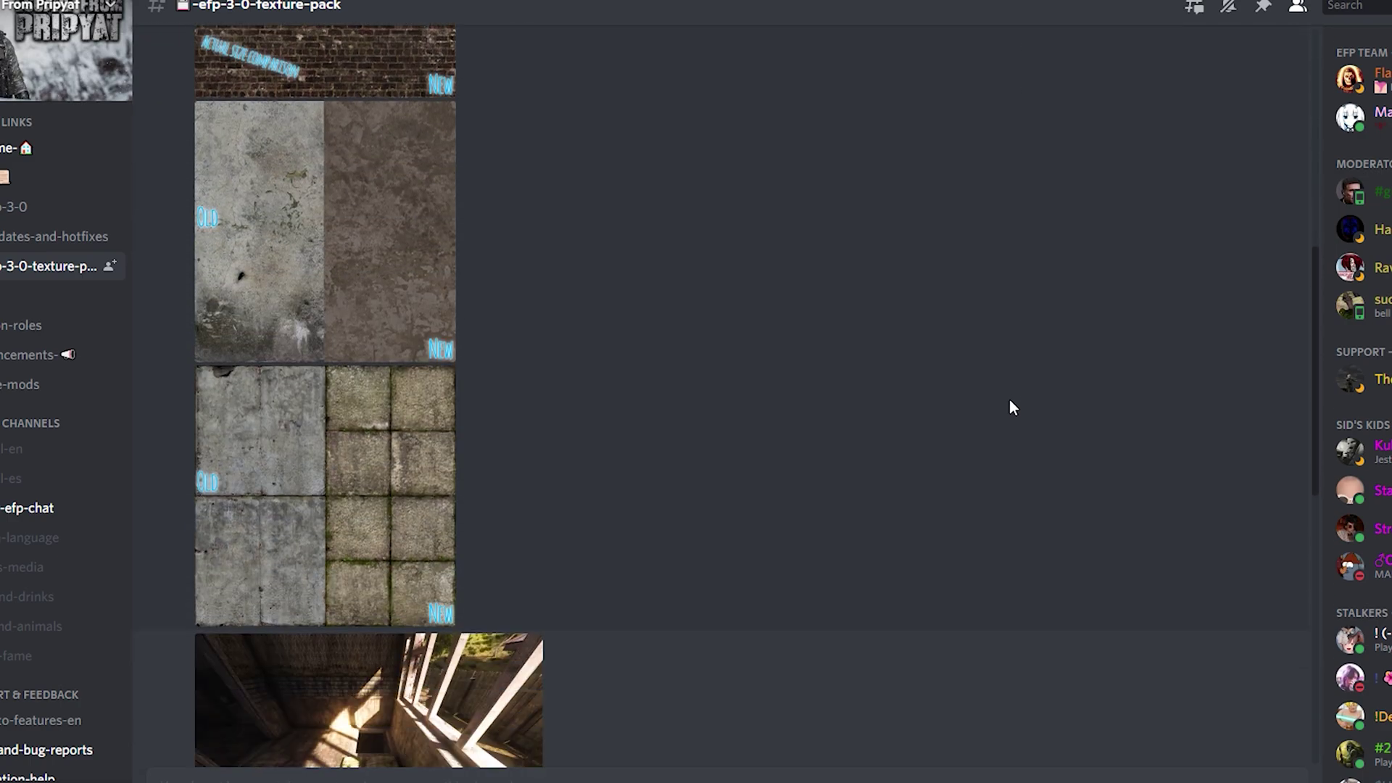
{"action": "scroll", "coordinate": [1010, 401], "scroll_direction": "down", "scroll_amount": 10}
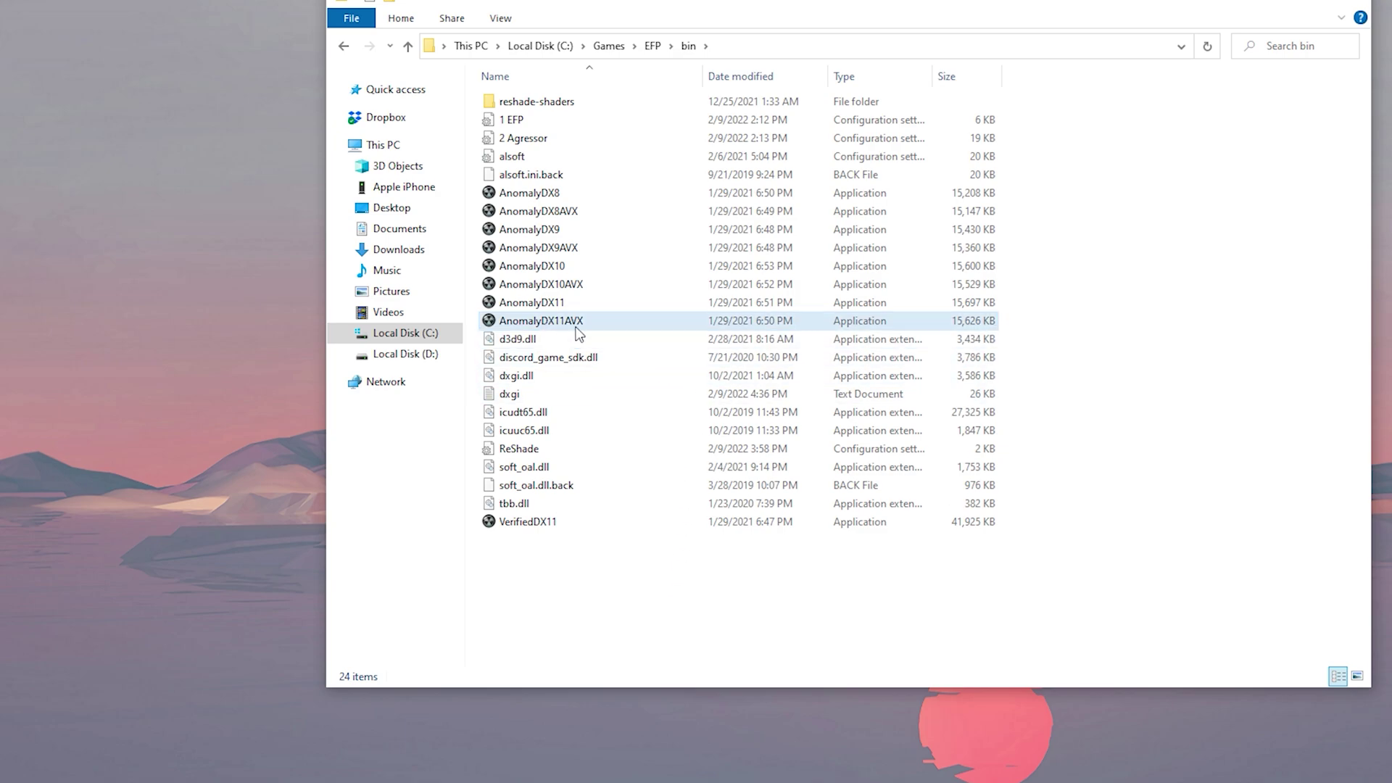
Show the Compatibility tab of AnomalyDX11AVX's Properties and move the dialog higher
{"action": "mouse_move", "coordinate": [579, 333]}
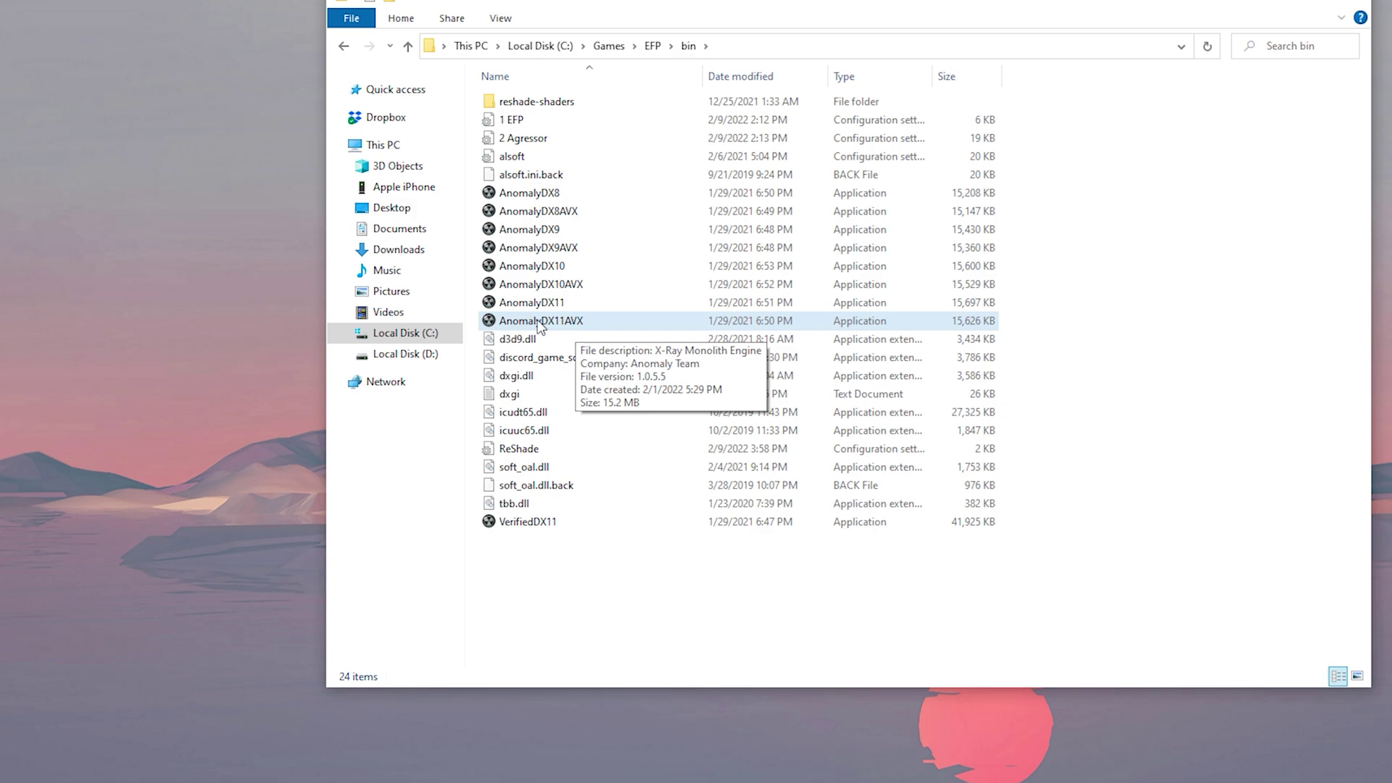
{"action": "left_click", "coordinate": [573, 327]}
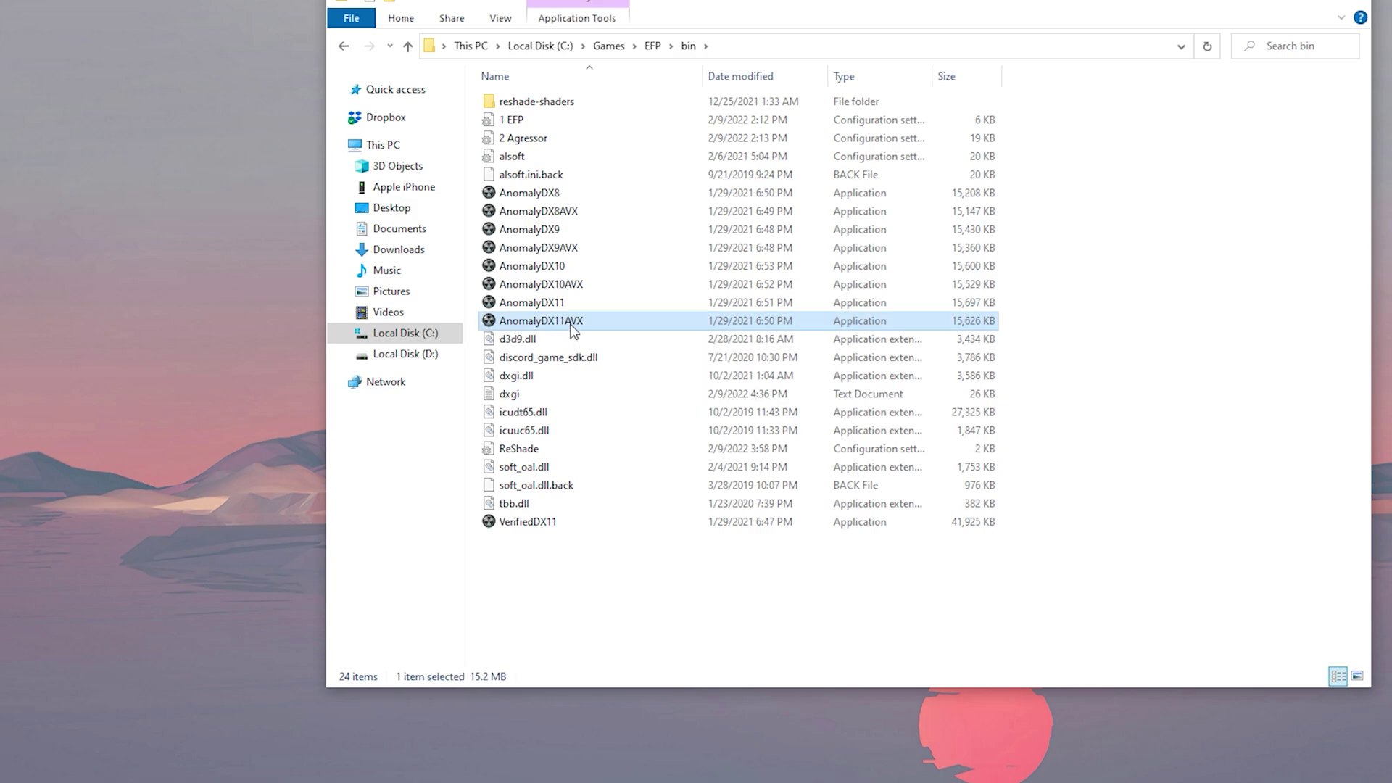
{"action": "right_click", "coordinate": [570, 324]}
{"action": "left_click", "coordinate": [625, 756]}
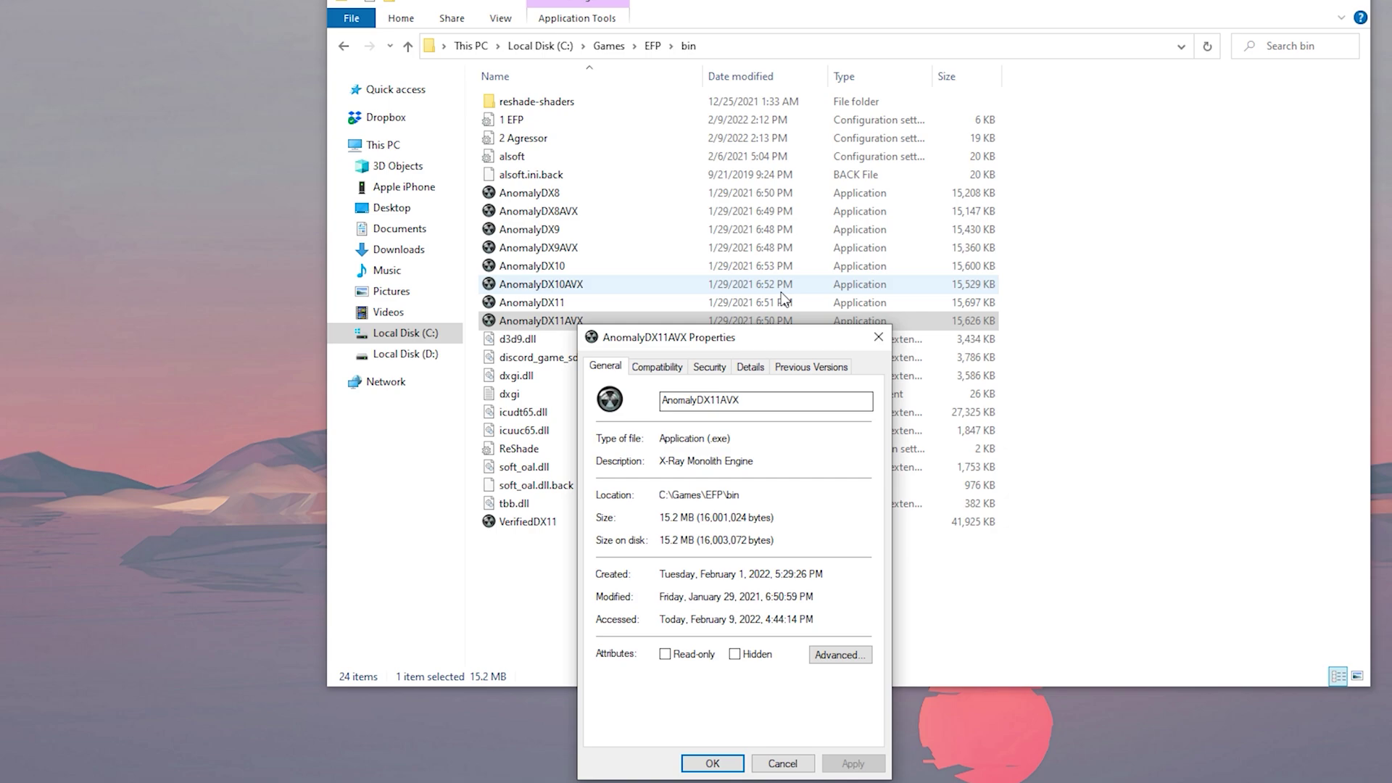
{"action": "left_click", "coordinate": [660, 359]}
{"action": "left_click_drag", "start_coordinate": [724, 330], "coordinate": [725, 229]}
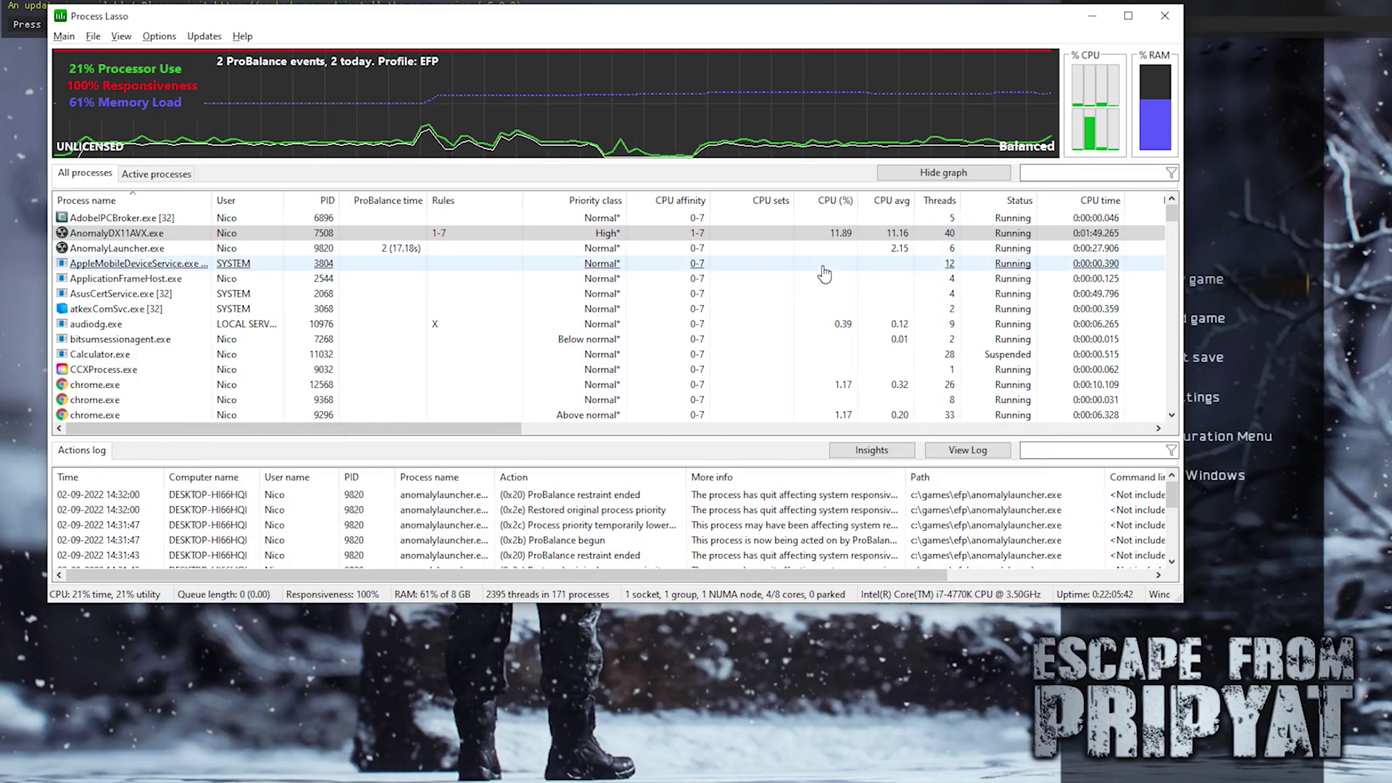
Reach the CPU Affinity > Always submenu for the AnomalyDX11AVX.exe process
{"action": "right_click", "coordinate": [672, 233]}
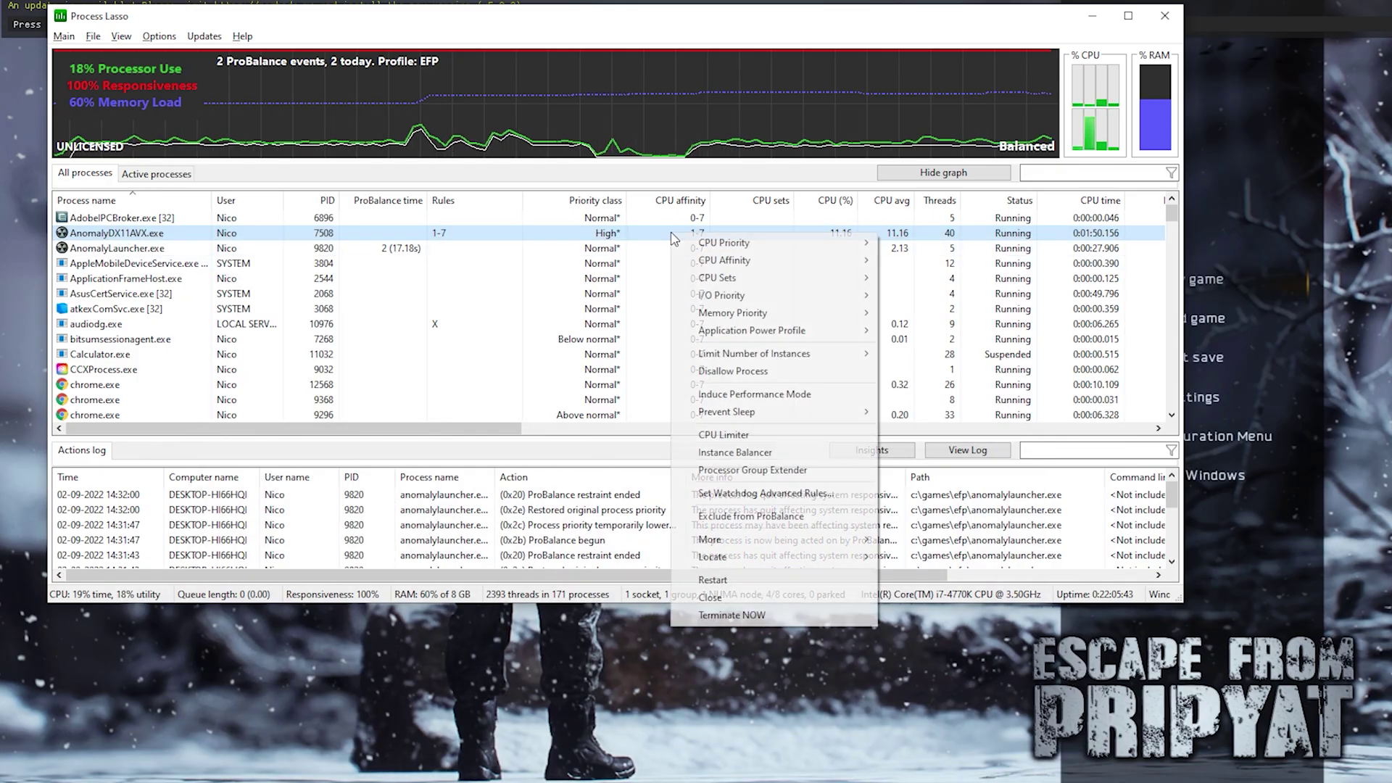
{"action": "mouse_move", "coordinate": [745, 267]}
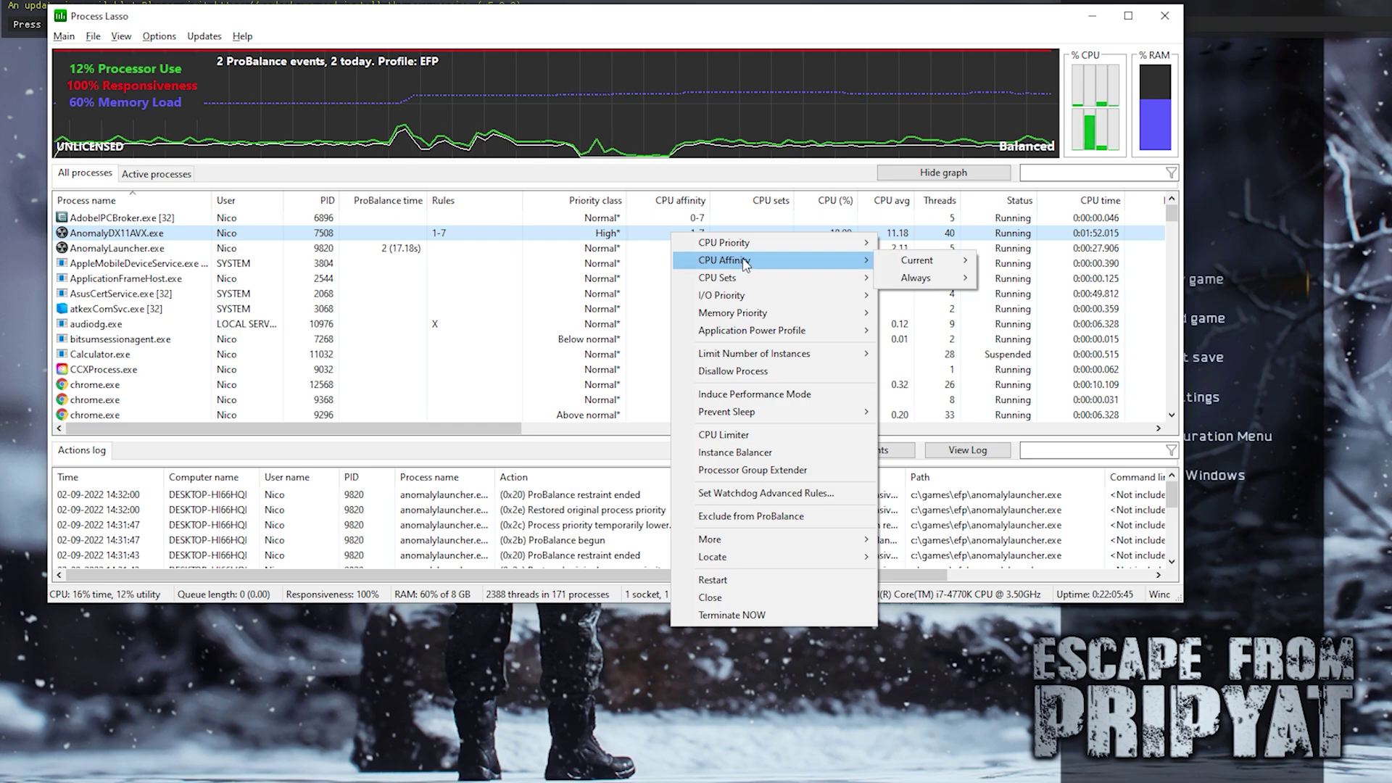
{"action": "mouse_move", "coordinate": [919, 278]}
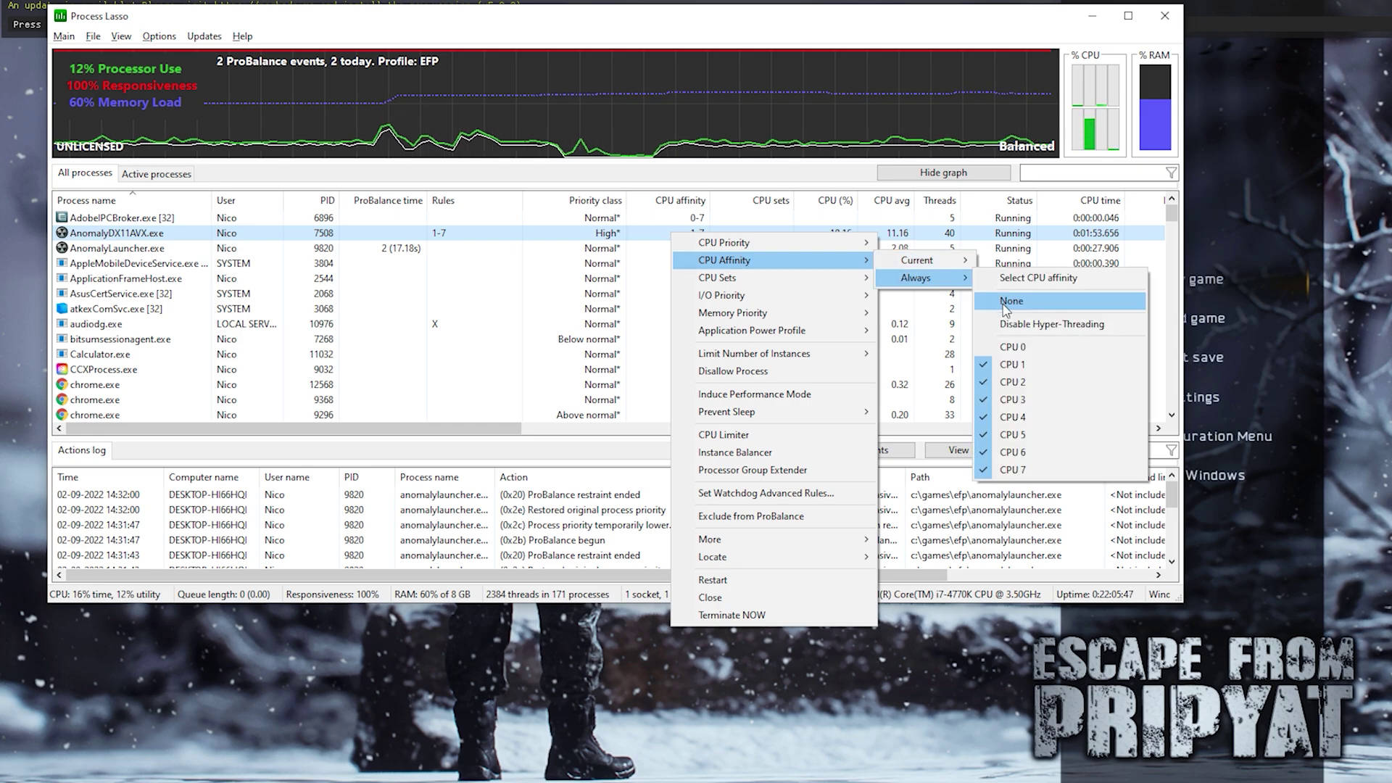